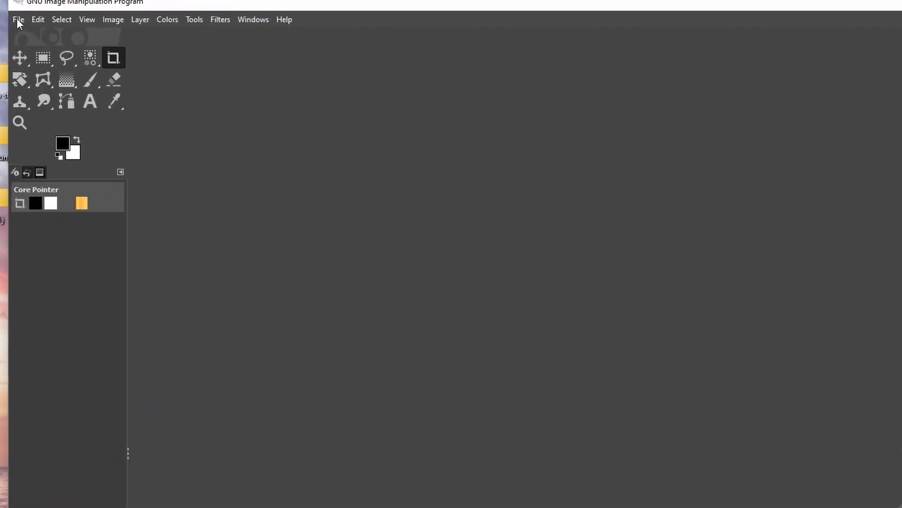
# Open img017.tif, img018.tif, img019.tif and img020.tif together as layers of one image.
pyautogui.click(19, 23)
pyautogui.click(40, 87)
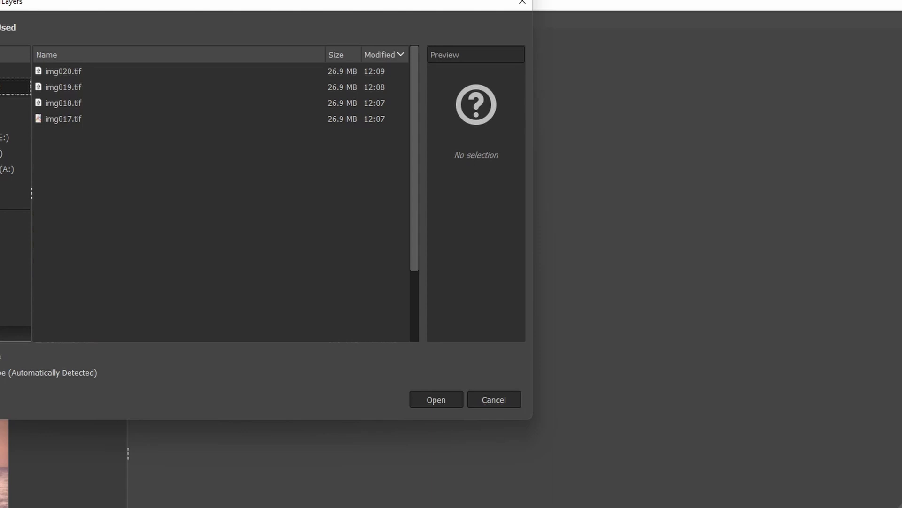
pyautogui.click(103, 72)
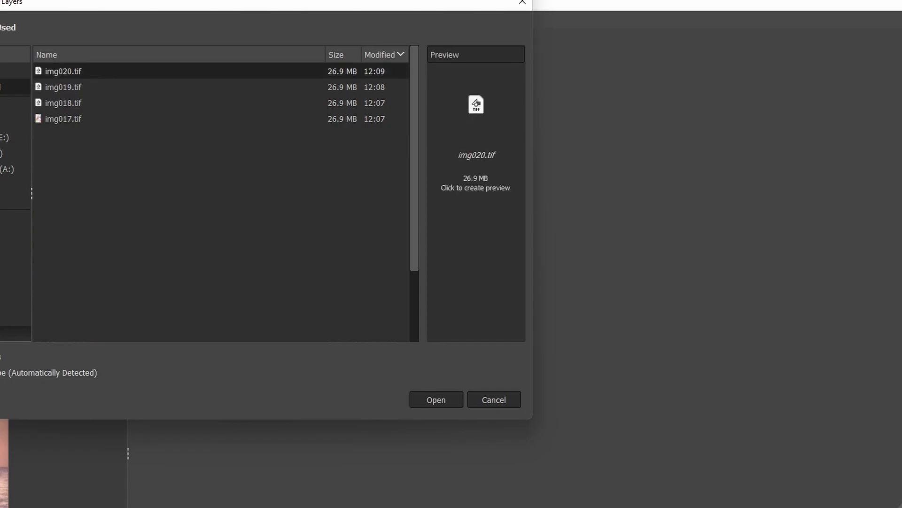
pyautogui.keyDown('shift'); pyautogui.click(113, 123); pyautogui.keyUp('shift')
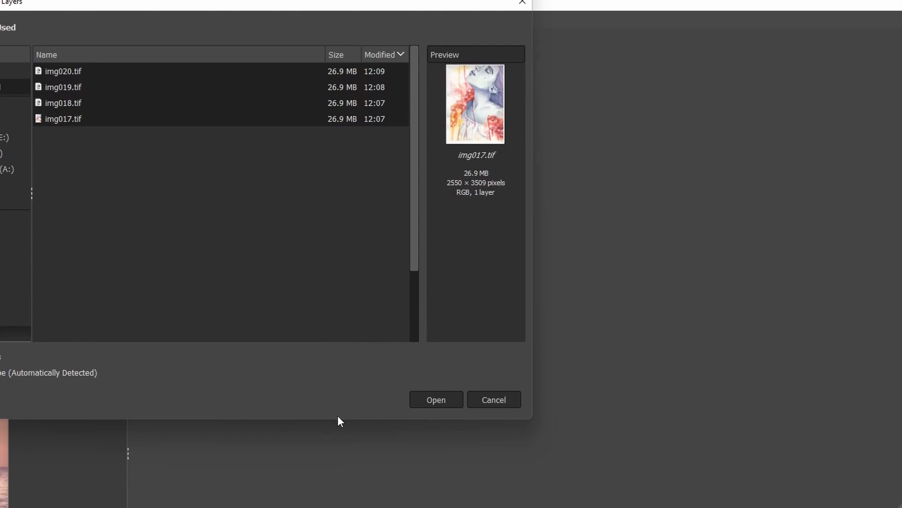
pyautogui.click(445, 403)
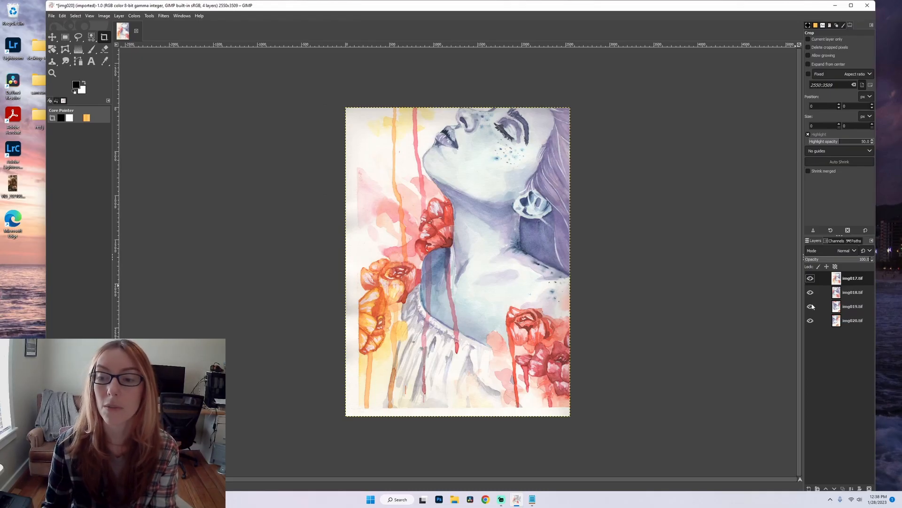
# Hide the img017.tif and img018.tif layers so the upside-down img019.tif scan is exposed.
pyautogui.click(811, 278)
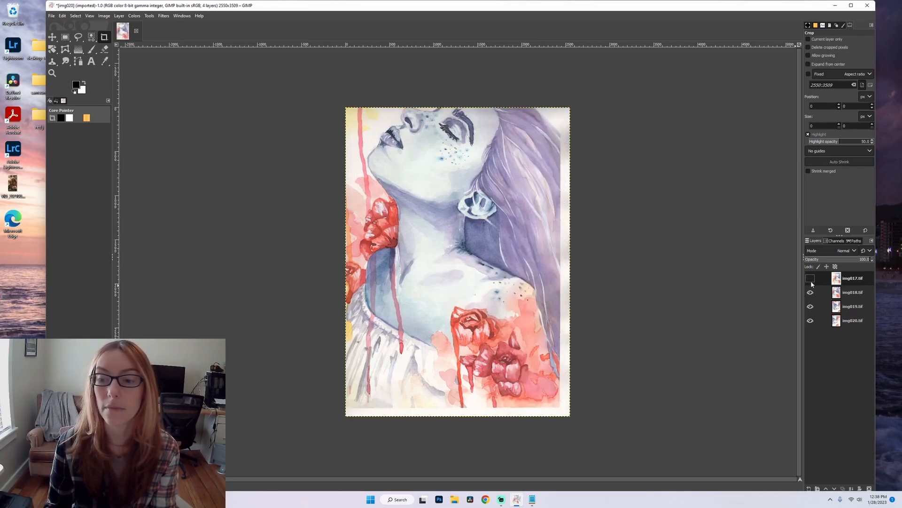
pyautogui.click(810, 292)
pyautogui.click(810, 306)
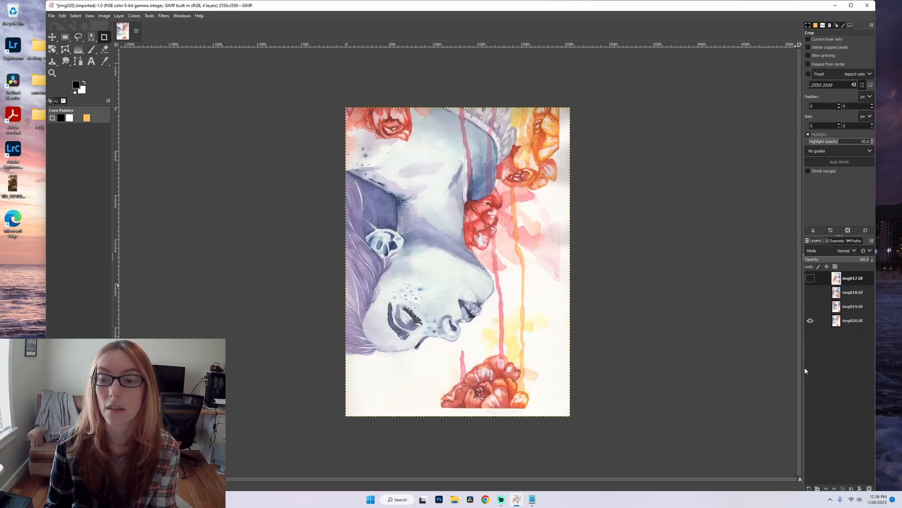
pyautogui.click(810, 306)
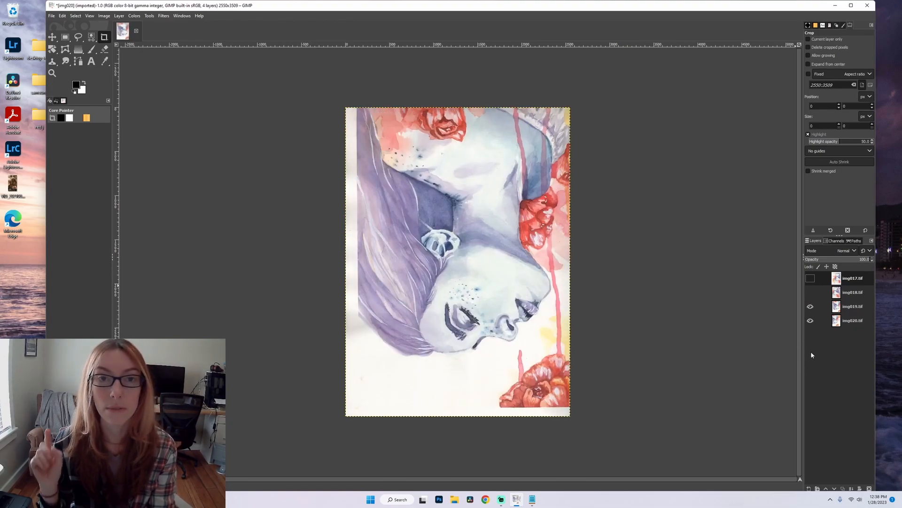
# Rotate the img019.tif layer by 180 degrees.
pyautogui.click(826, 304)
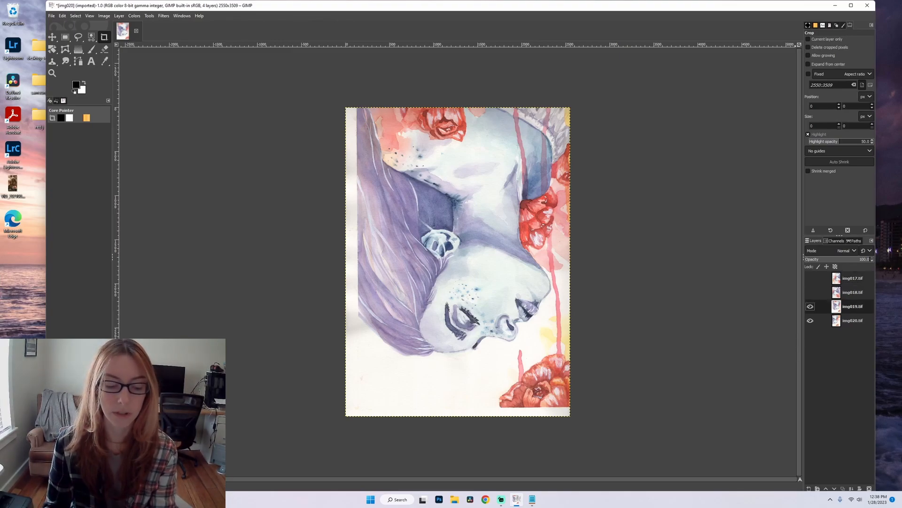
pyautogui.hotkey('shift', 'r')
pyautogui.click(757, 262)
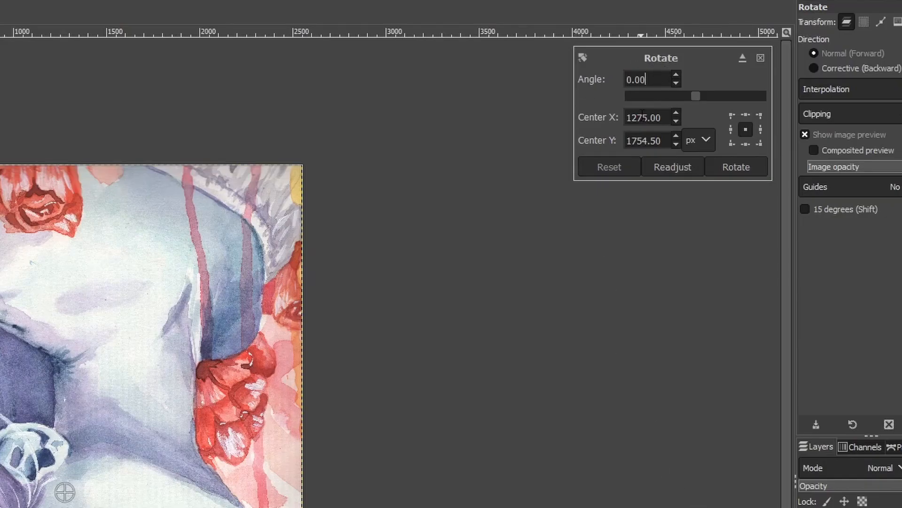
pyautogui.tripleClick(648, 79)
pyautogui.write('180')
pyautogui.click(736, 167)
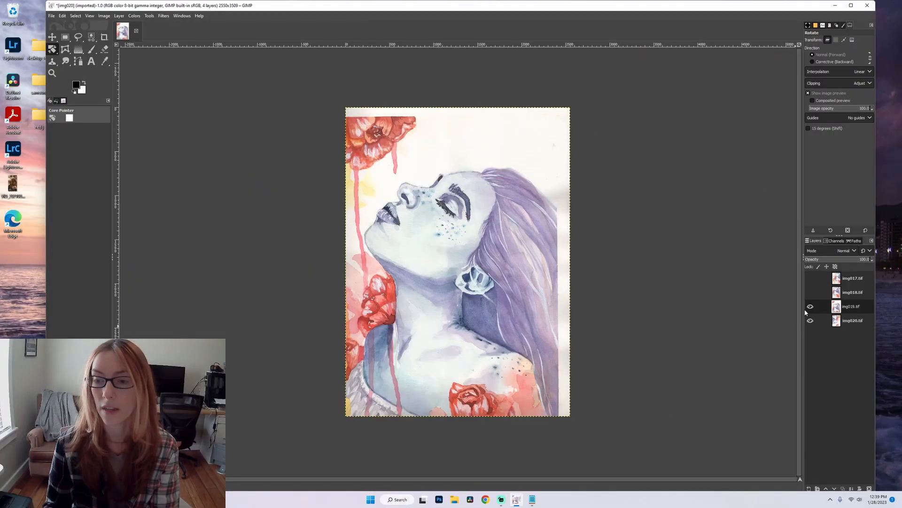
# Hide the img019.tif layer and rotate the img020.tif layer by 180 degrees.
pyautogui.click(811, 306)
pyautogui.click(846, 320)
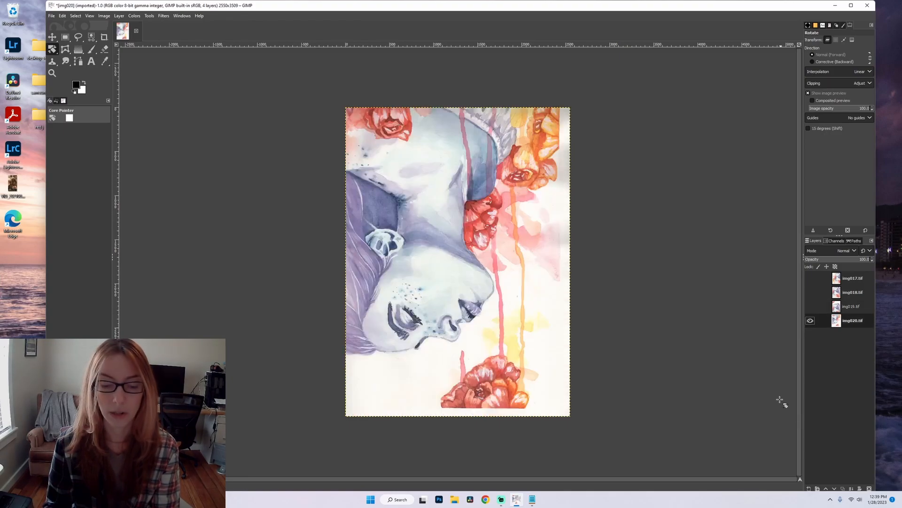
pyautogui.click(760, 366)
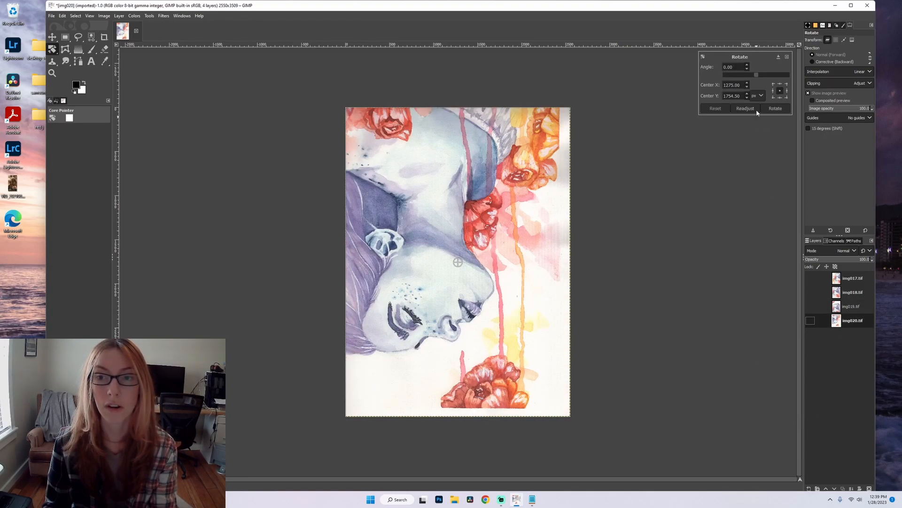
pyautogui.write('180')
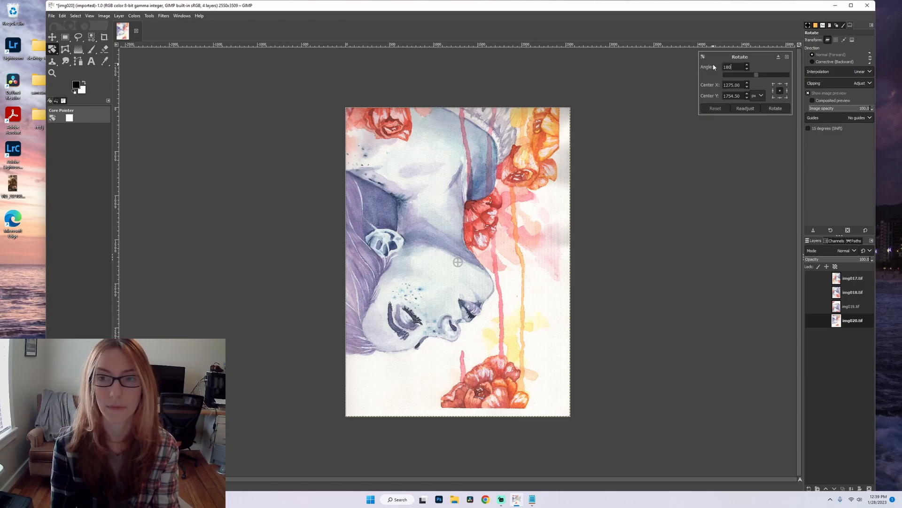
pyautogui.press('Return')
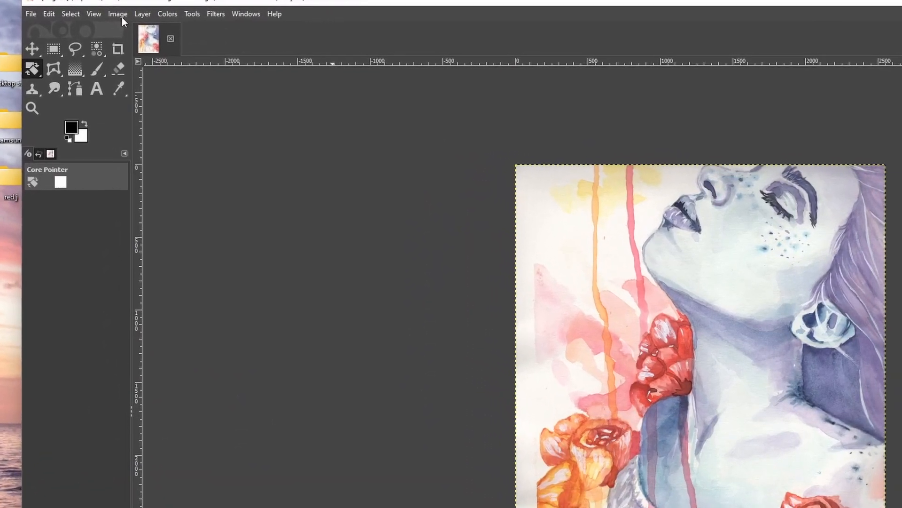
# Enlarge the canvas to 150 percent of its width and height, leaving the layers unresized.
pyautogui.click(104, 15)
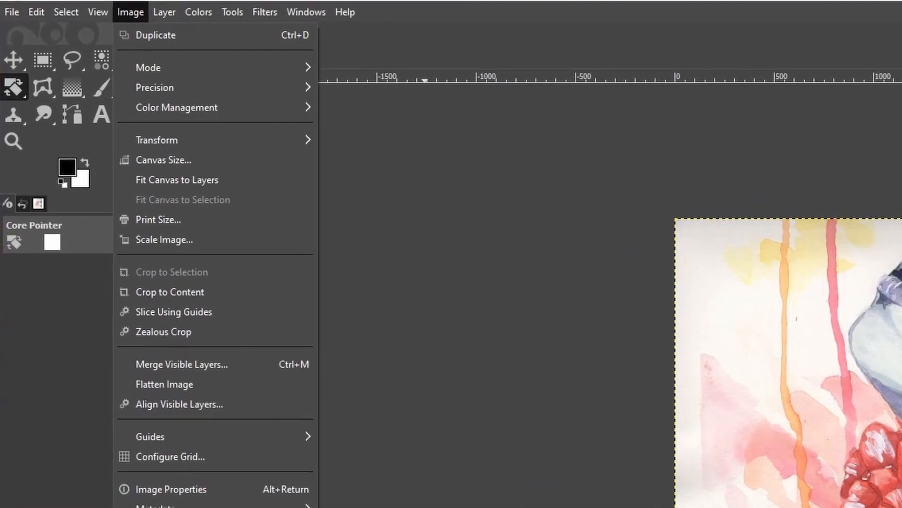
pyautogui.click(169, 160)
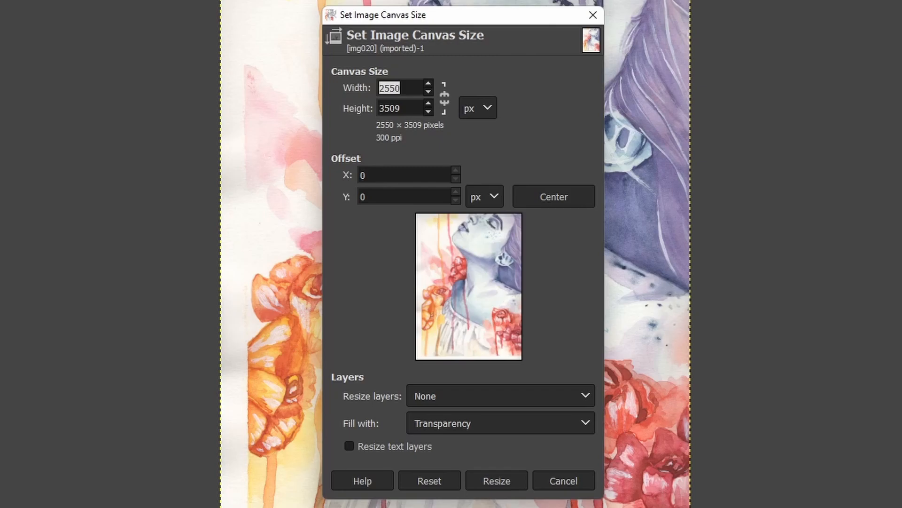
pyautogui.click(475, 111)
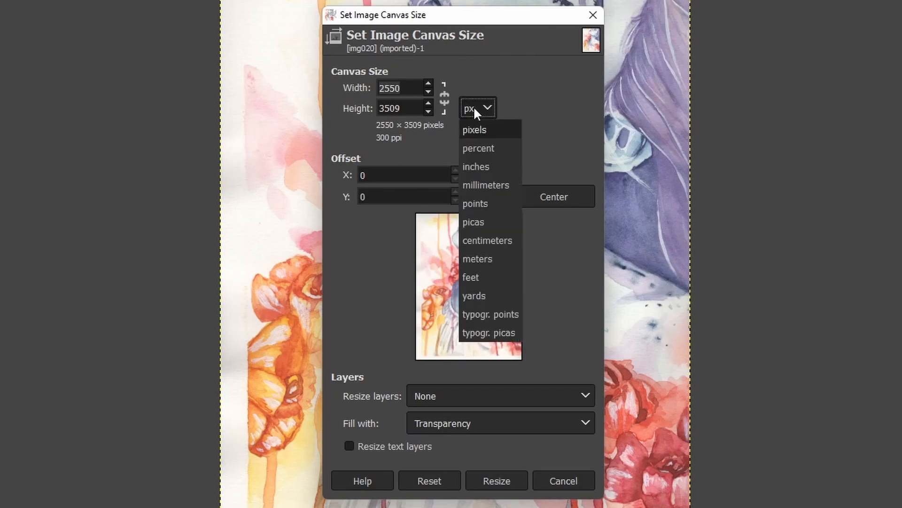
pyautogui.click(482, 151)
pyautogui.doubleClick(398, 89)
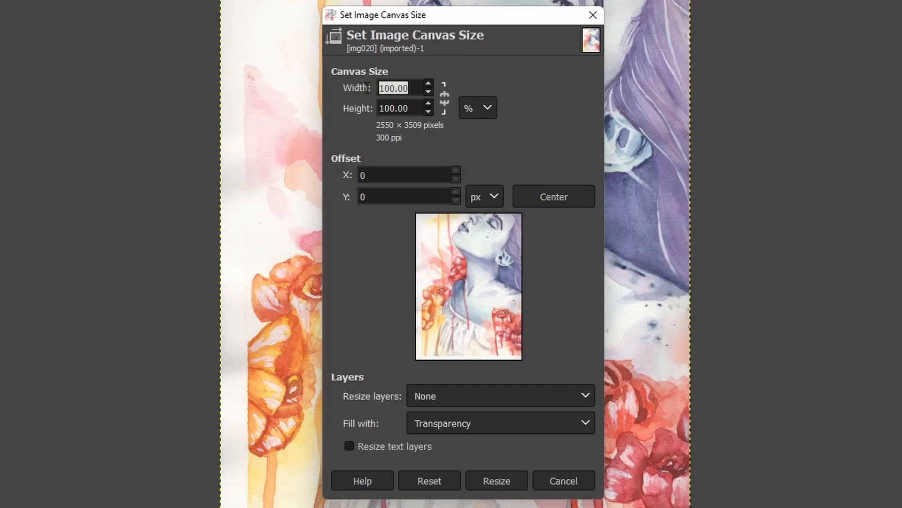
pyautogui.write('150')
pyautogui.press('Return')
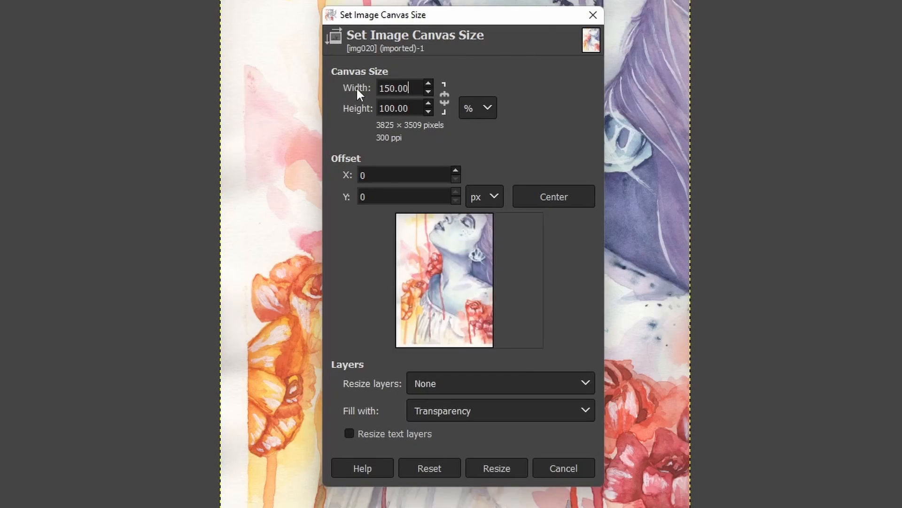
pyautogui.doubleClick(398, 107)
pyautogui.write('150')
pyautogui.press('Return')
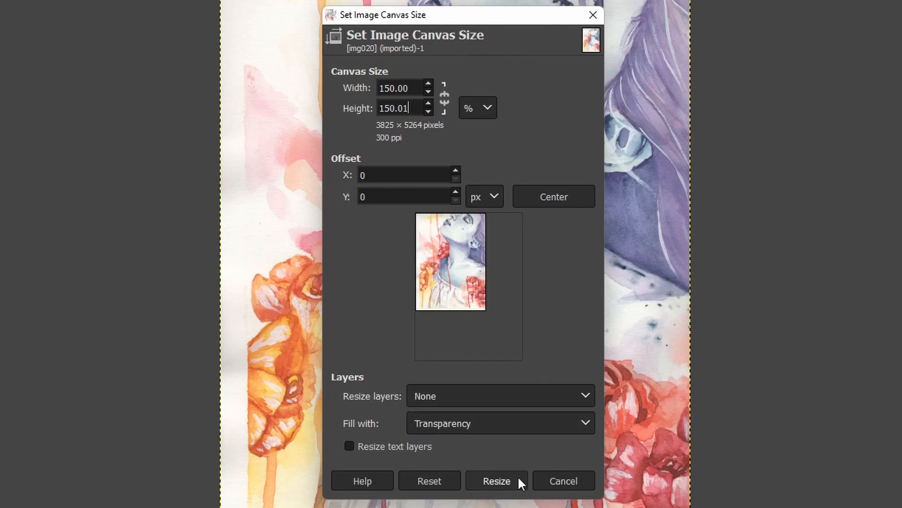
pyautogui.click(498, 481)
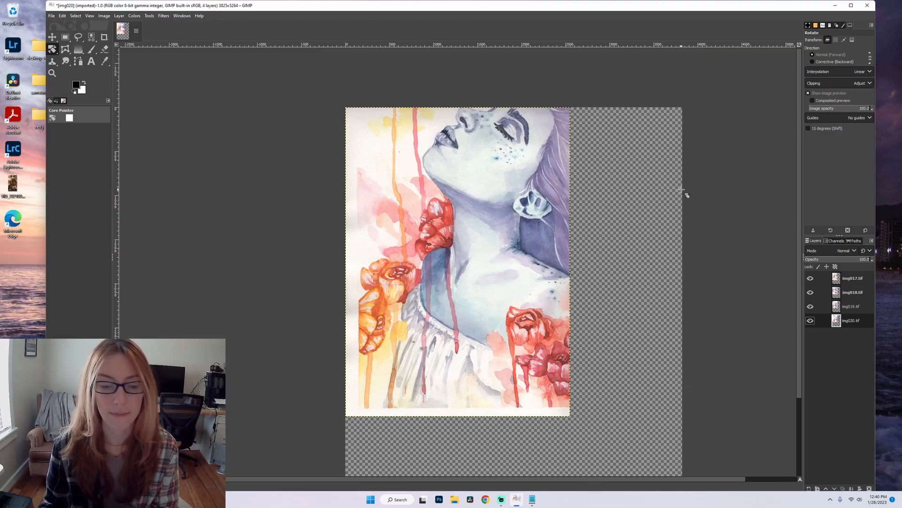
# Move the scan layers roughly into place on the enlarged canvas so they overlap to form the whole painting.
pyautogui.scroll(-1, 682, 190)
pyautogui.scroll(-1, 691, 251)
pyautogui.scroll(1, 691, 249)
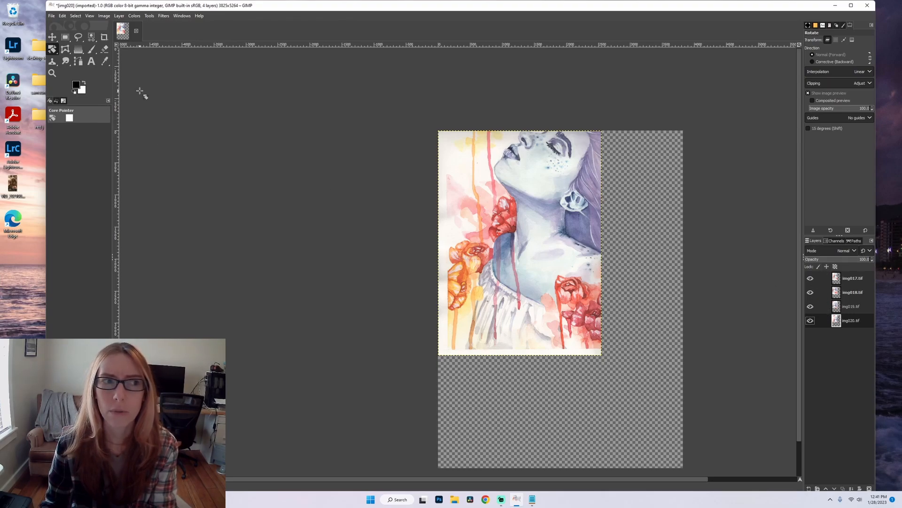
pyautogui.click(843, 280)
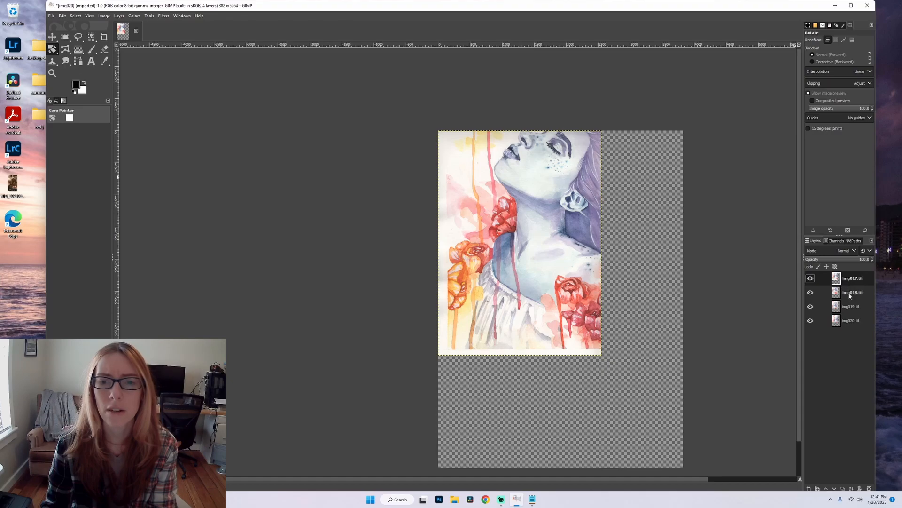
pyautogui.click(52, 37)
pyautogui.moveTo(536, 209); pyautogui.dragTo(589, 309)
pyautogui.click(852, 292)
pyautogui.click(851, 307)
pyautogui.moveTo(537, 192); pyautogui.dragTo(584, 283)
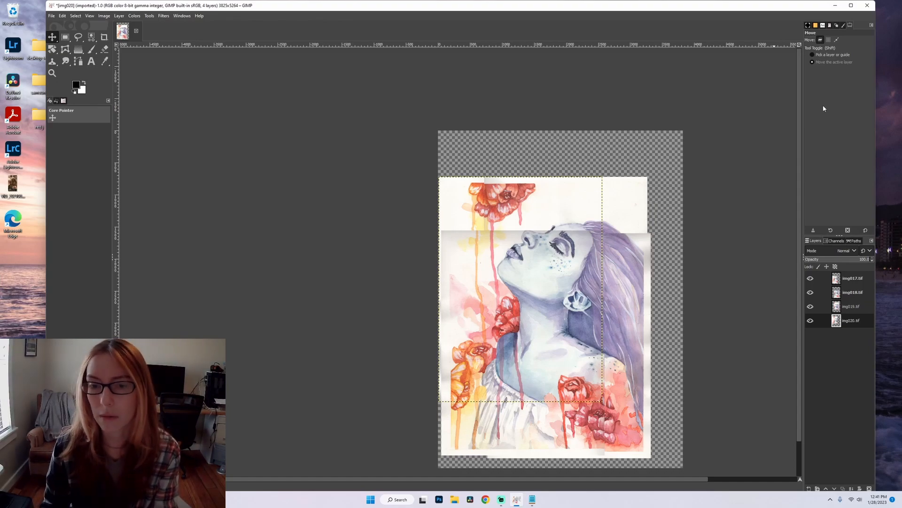
# Hide the img017.tif and img018.tif layers, leaving only the two upper scans of the painting showing.
pyautogui.click(851, 281)
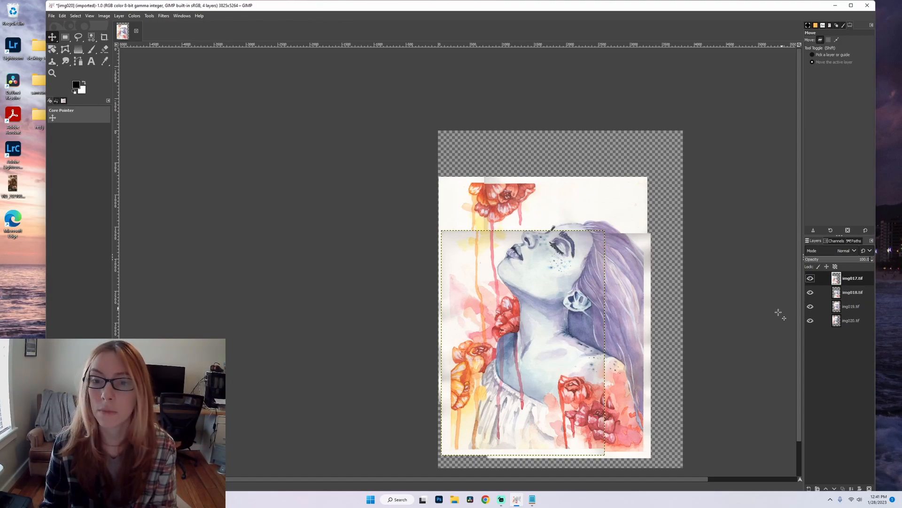
pyautogui.scroll(3, 626, 260)
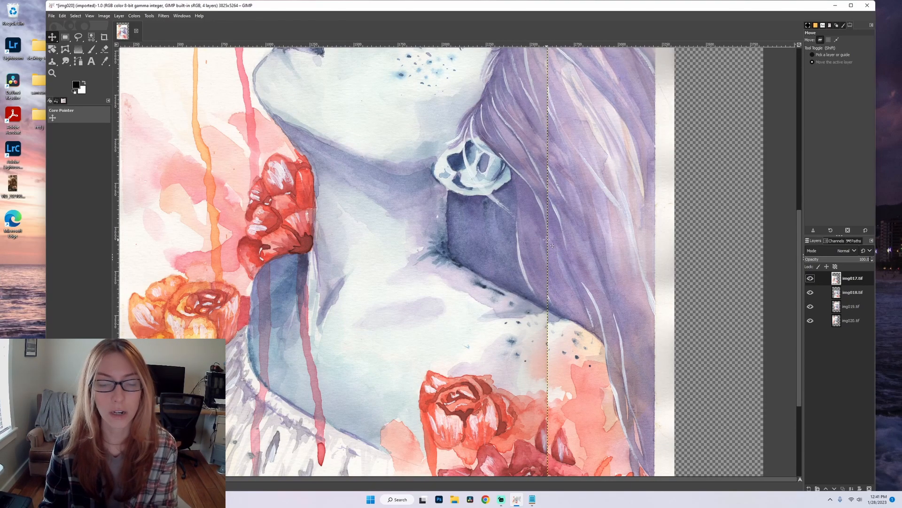
pyautogui.scroll(-2, 542, 243)
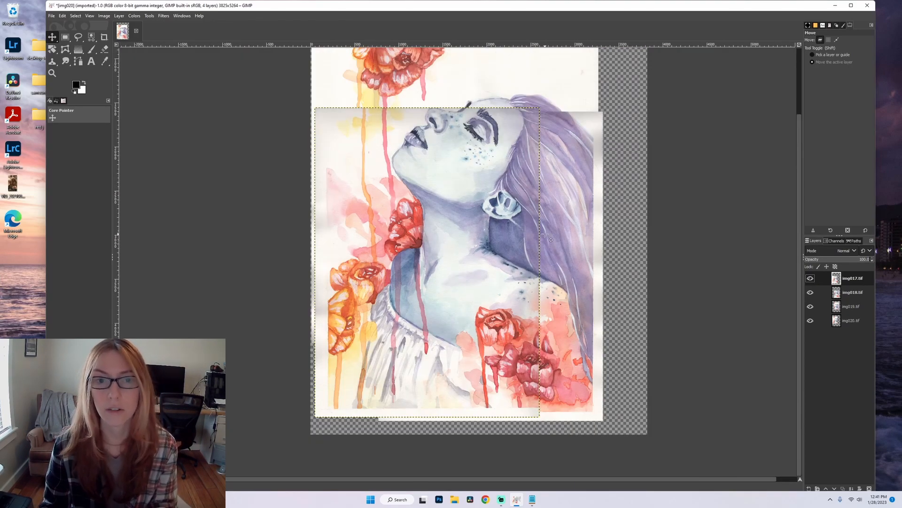
pyautogui.scroll(2, 479, 201)
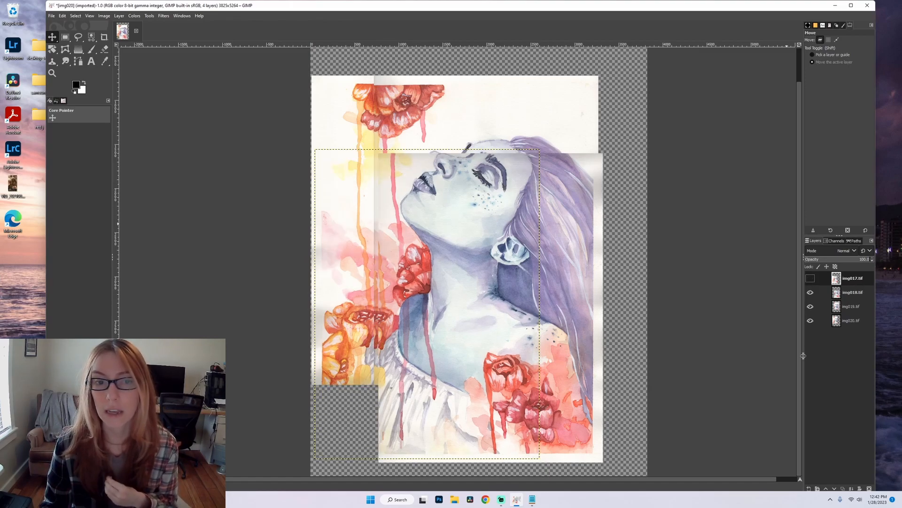
pyautogui.click(837, 293)
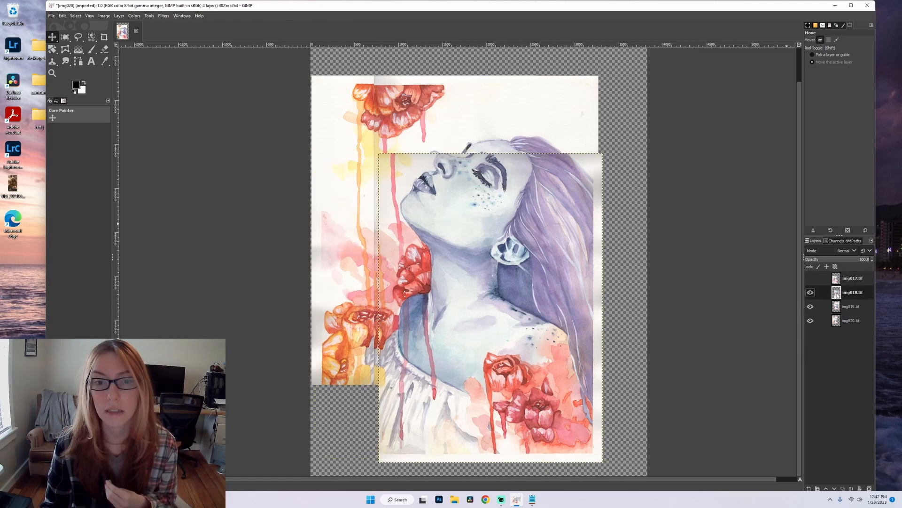
pyautogui.click(810, 293)
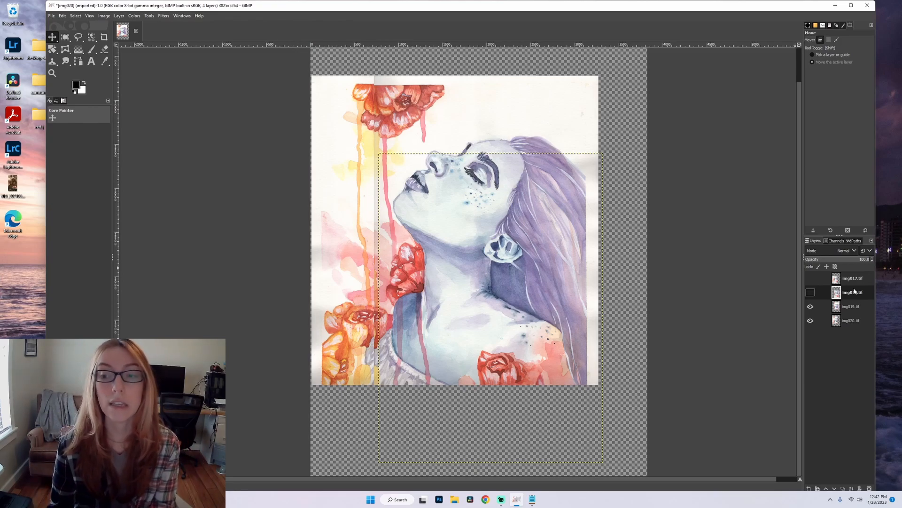
# Lower the img019.tif layer's opacity to about 57 percent so img020.tif shows through underneath.
pyautogui.click(850, 308)
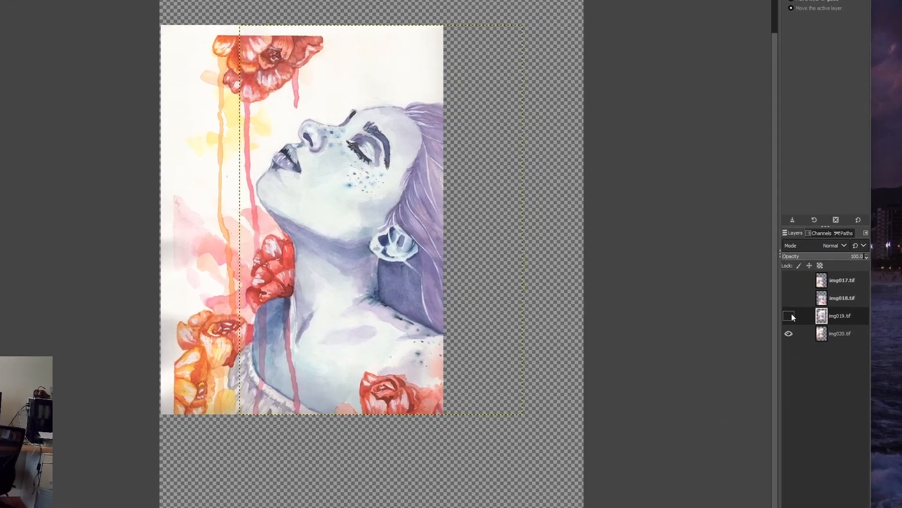
pyautogui.click(812, 307)
pyautogui.click(768, 326)
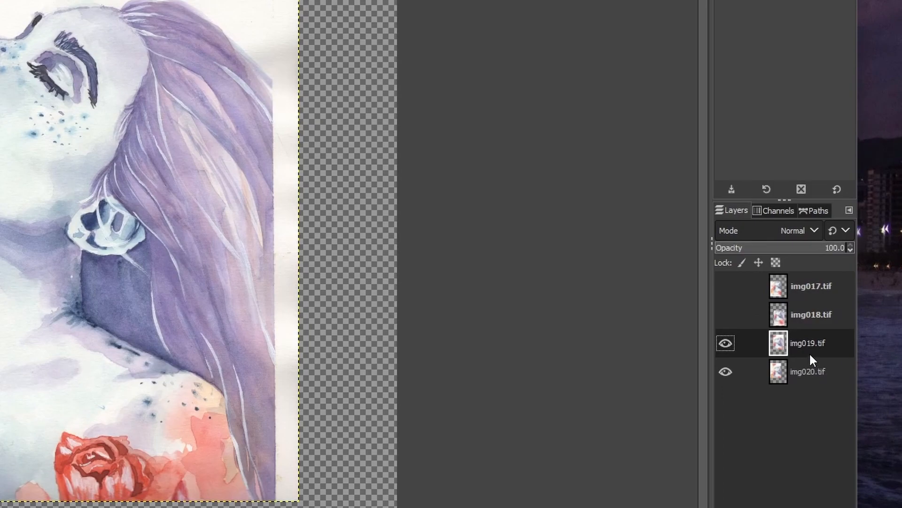
pyautogui.moveTo(776, 256); pyautogui.dragTo(803, 253)
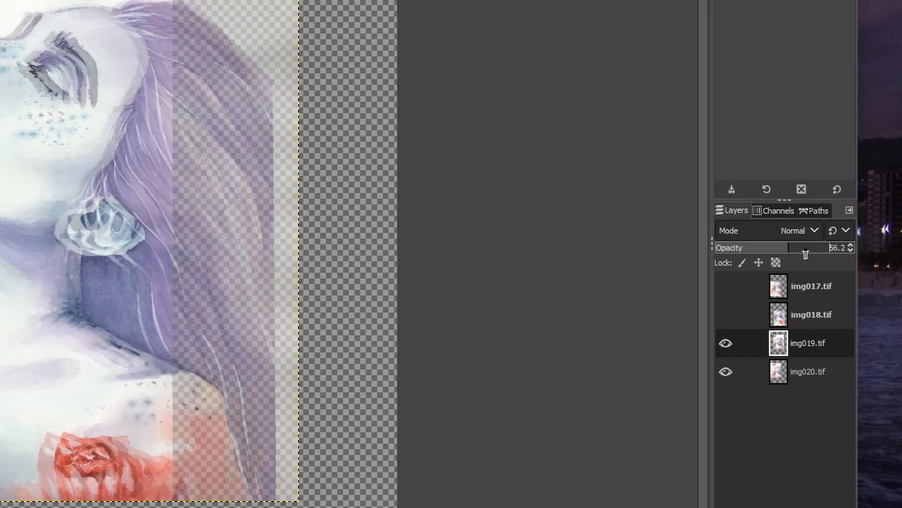
pyautogui.moveTo(838, 250); pyautogui.dragTo(790, 250)
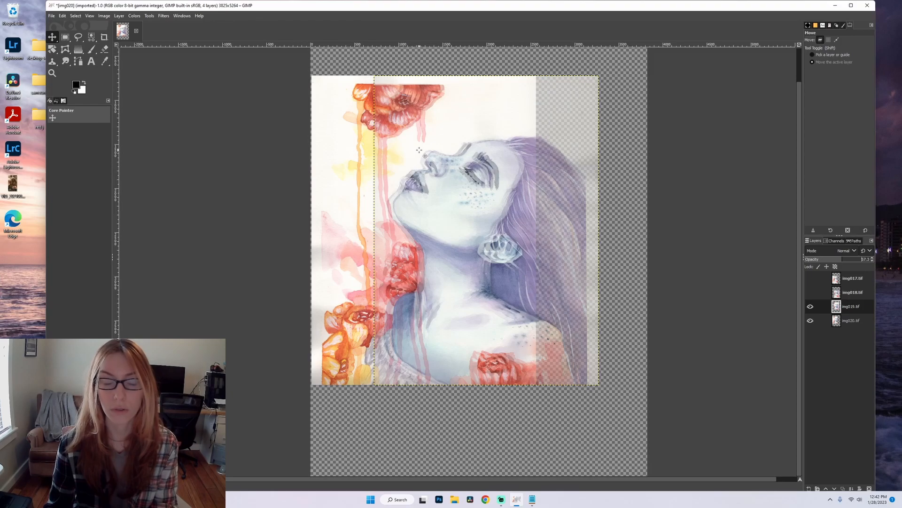
pyautogui.scroll(5, 447, 172)
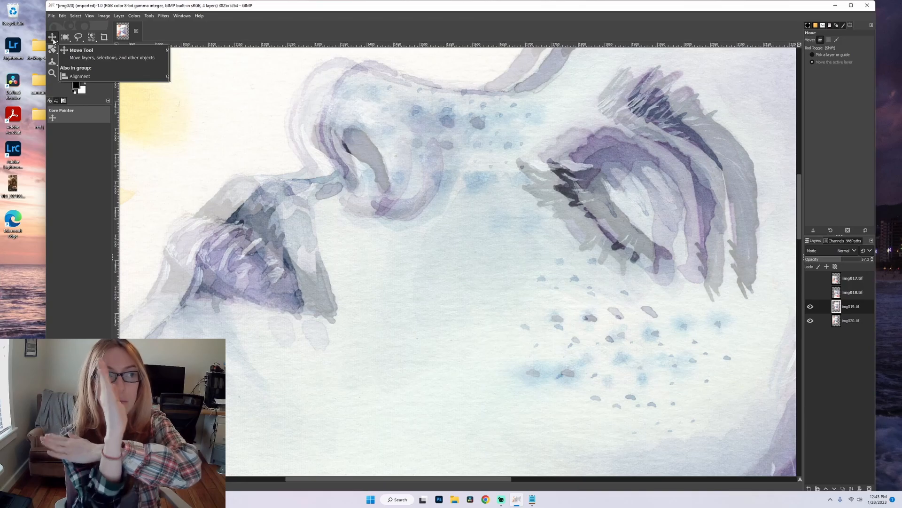
# Move the semi-transparent img019.tif layer so its nose, lips and eye overlap the same features in img020.tif.
pyautogui.click(149, 16)
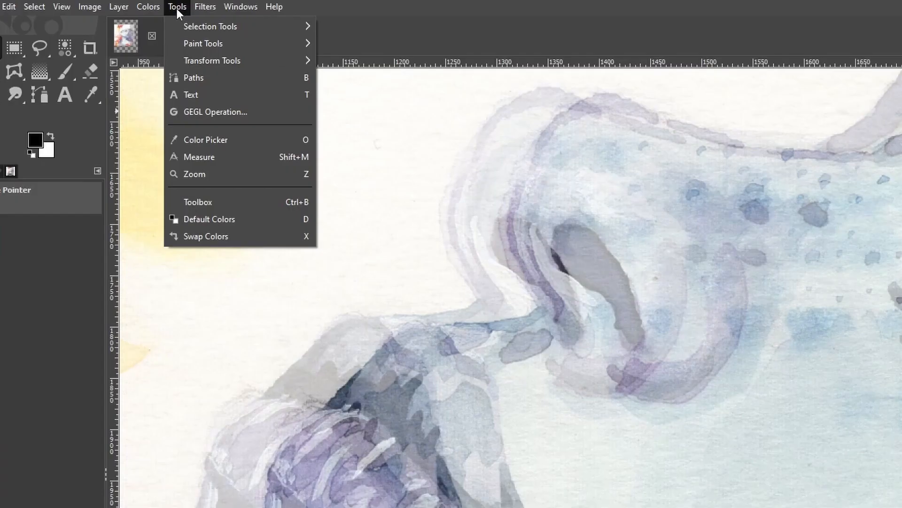
pyautogui.click(177, 9)
pyautogui.click(170, 7)
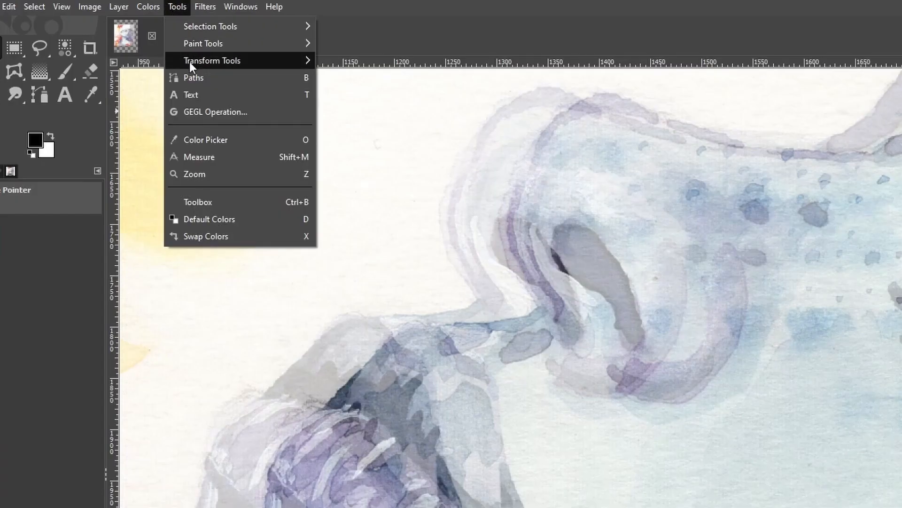
pyautogui.moveTo(190, 61)
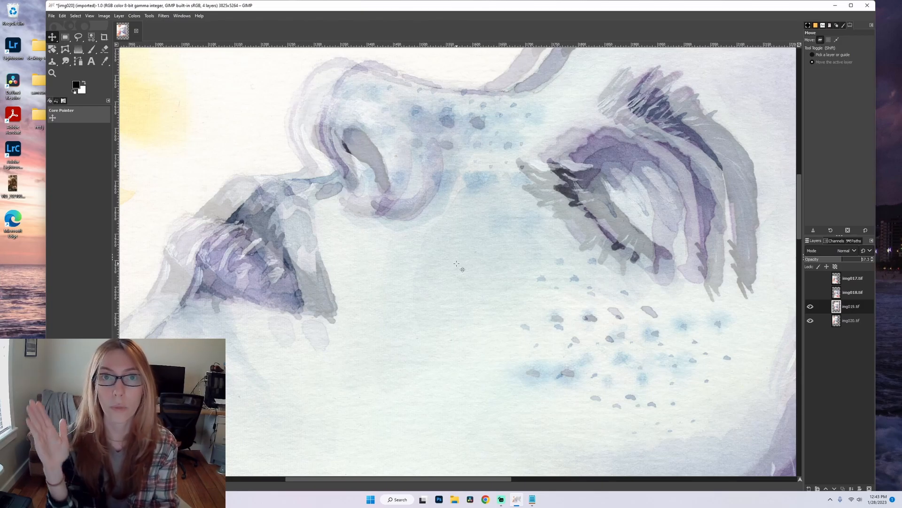
pyautogui.moveTo(475, 280); pyautogui.dragTo(439, 272)
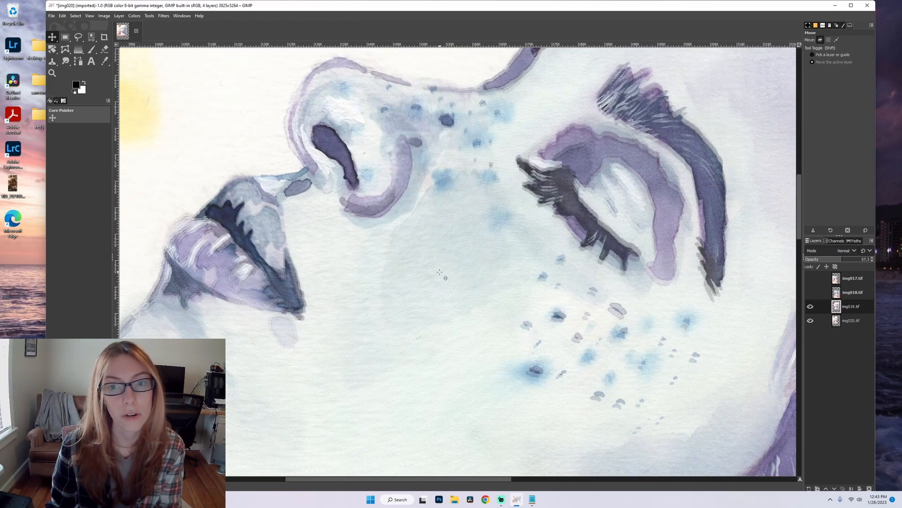
# Fine-tune the img019.tif layer's position by matching the dark stroke above the nose and the nostril with img020.tif.
pyautogui.keyDown('ctrl'); pyautogui.scroll(-1, 500, 170); pyautogui.keyUp('ctrl')
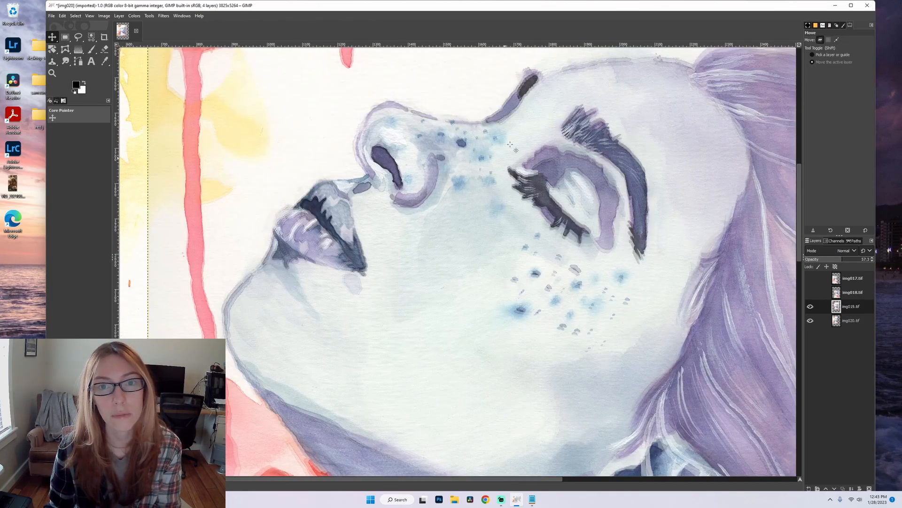
pyautogui.keyDown('ctrl'); pyautogui.scroll(3, 534, 63); pyautogui.keyUp('ctrl')
pyautogui.moveTo(552, 197); pyautogui.dragTo(548, 198)
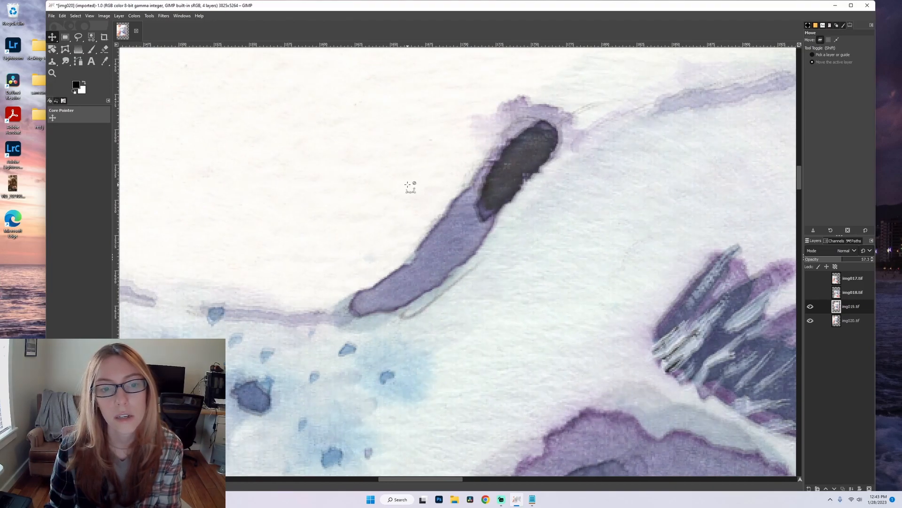
pyautogui.keyDown('ctrl'); pyautogui.scroll(-3, 413, 188); pyautogui.keyUp('ctrl')
pyautogui.keyDown('ctrl'); pyautogui.scroll(2, 399, 298); pyautogui.keyUp('ctrl')
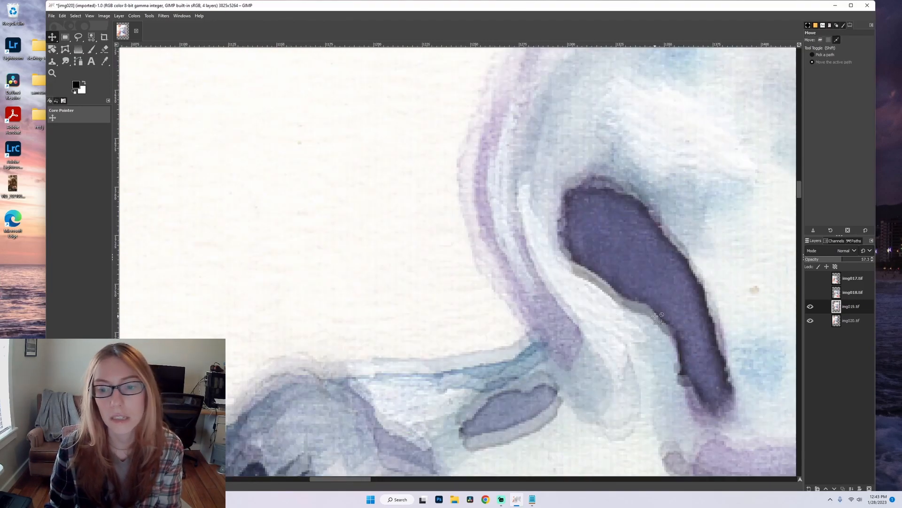
pyautogui.keyDown('ctrl'); pyautogui.scroll(-1, 622, 320); pyautogui.keyUp('ctrl')
pyautogui.moveTo(660, 344); pyautogui.dragTo(666, 336)
# Rotate the img019.tif layer slightly to match the upper flower in img020.tif, and nudge it back into alignment over the face.
pyautogui.keyDown('ctrl'); pyautogui.scroll(-4, 660, 336); pyautogui.keyUp('ctrl')
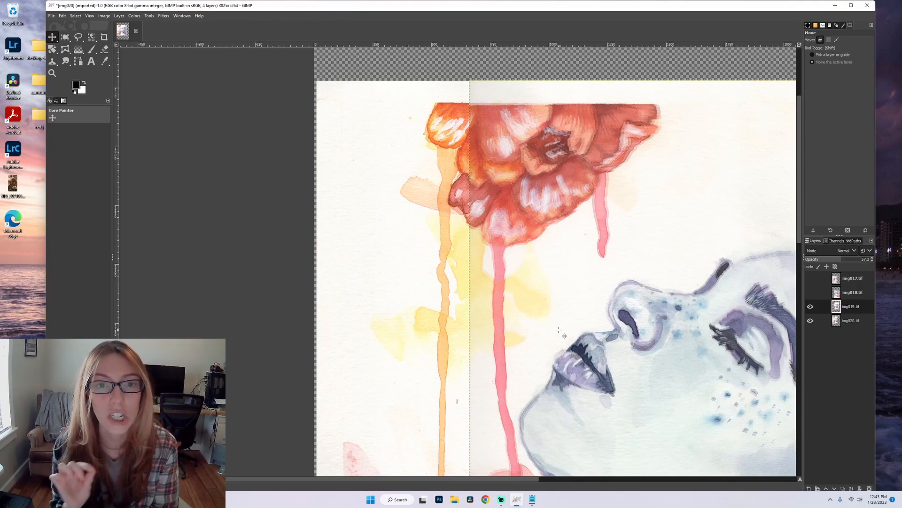
pyautogui.keyDown('ctrl'); pyautogui.scroll(4, 509, 96); pyautogui.keyUp('ctrl')
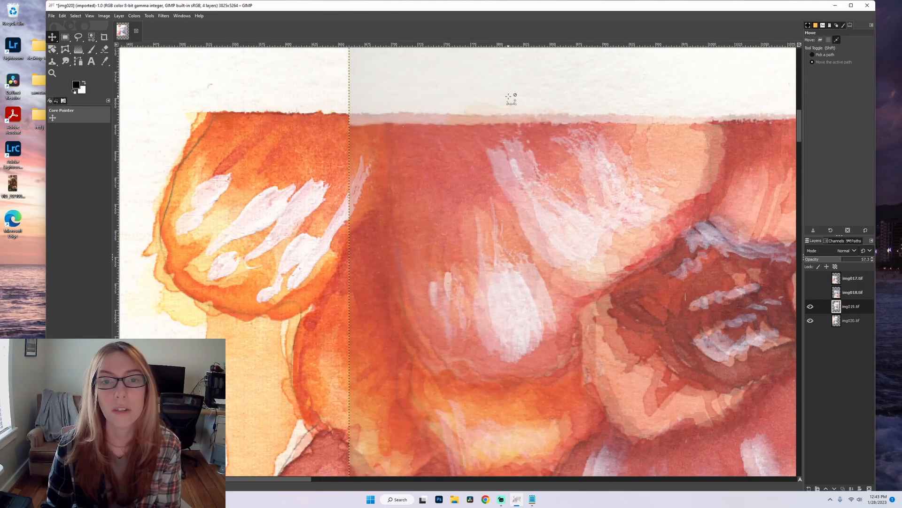
pyautogui.keyDown('ctrl'); pyautogui.scroll(-1, 509, 97); pyautogui.keyUp('ctrl')
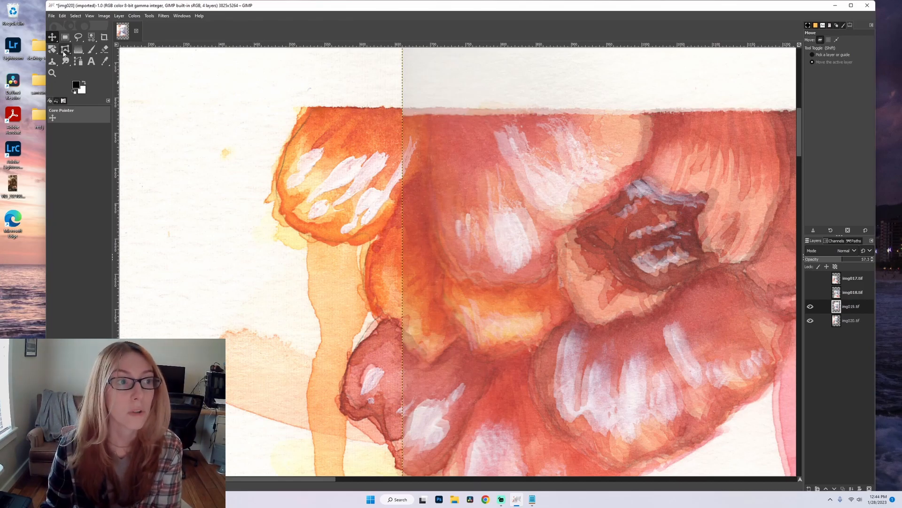
pyautogui.hotkey('shift', 'r')
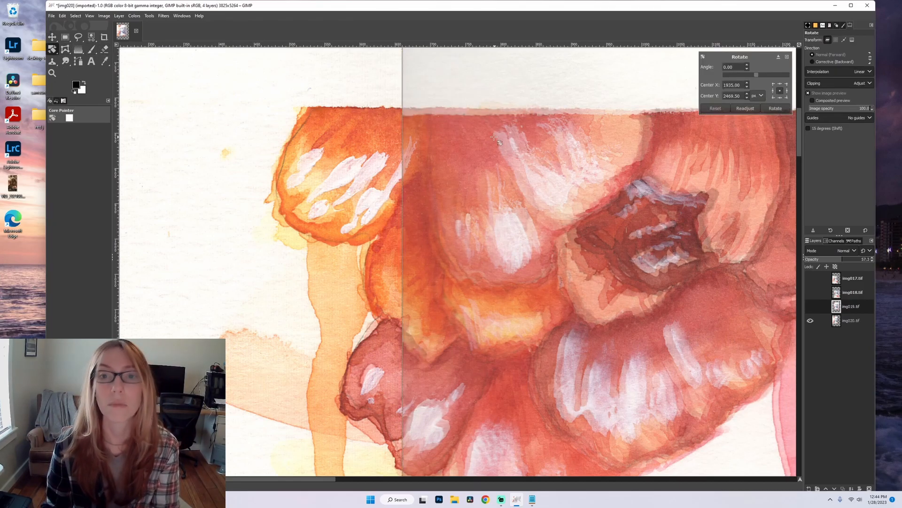
pyautogui.moveTo(415, 201); pyautogui.dragTo(424, 193)
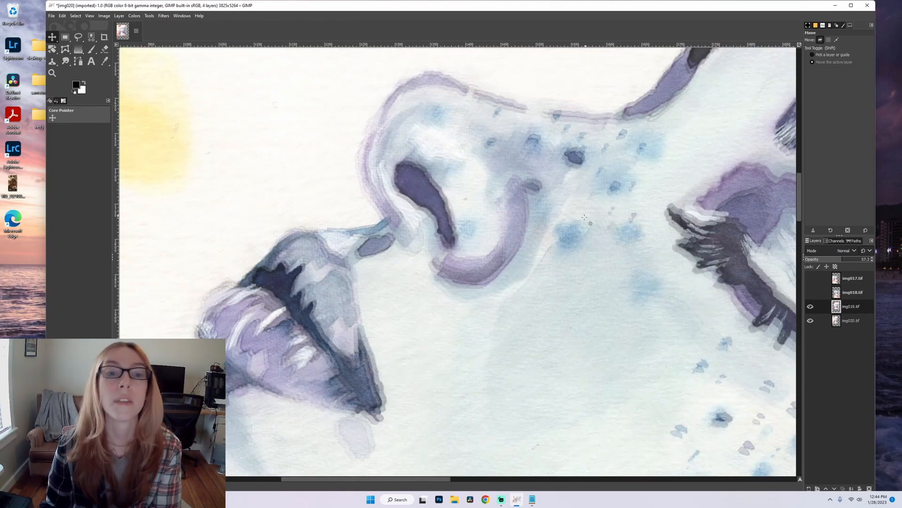
pyautogui.moveTo(551, 247); pyautogui.dragTo(549, 246)
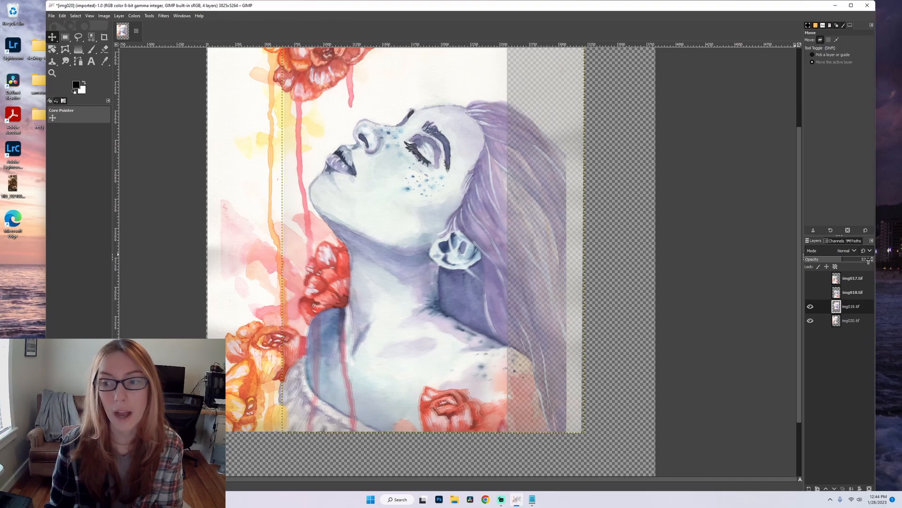
# Restore the img019.tif layer's opacity to 100 percent and add a White (full opacity) layer mask to it.
pyautogui.moveTo(869, 259); pyautogui.dragTo(874, 259)
pyautogui.hotkey('shift', 'r')
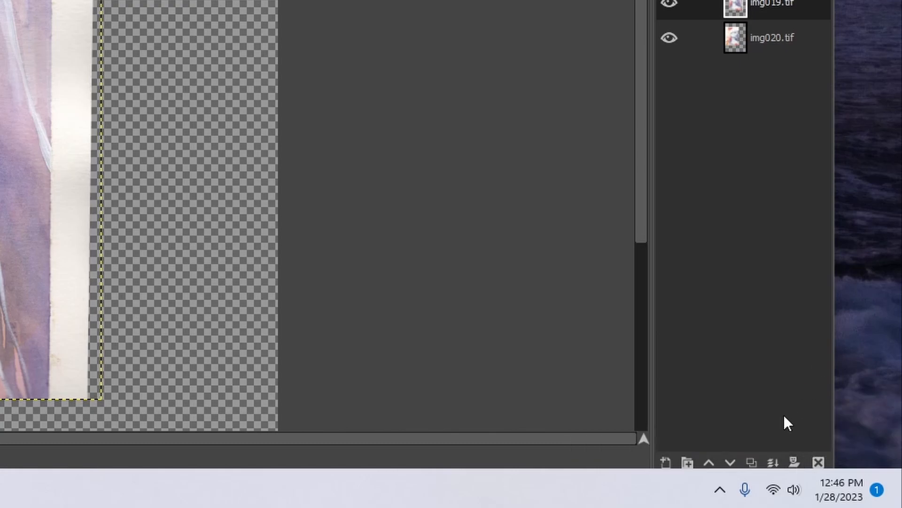
pyautogui.click(795, 462)
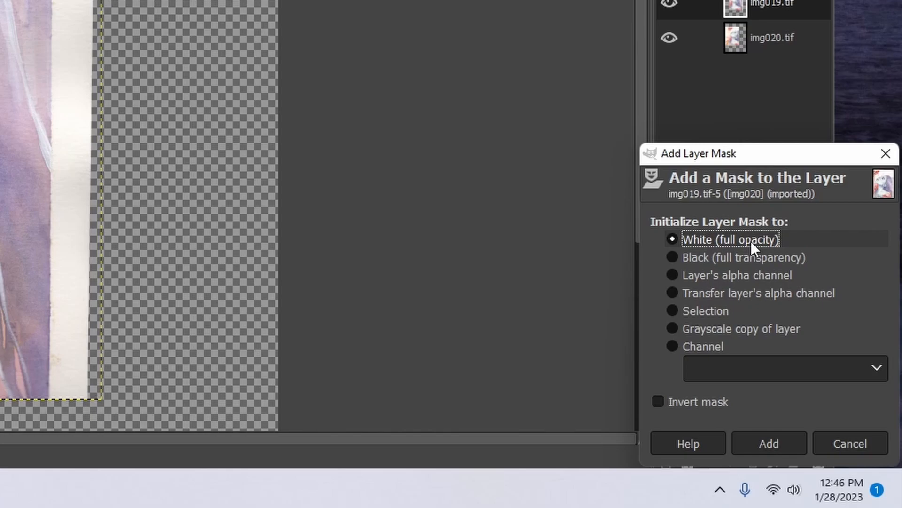
pyautogui.click(768, 446)
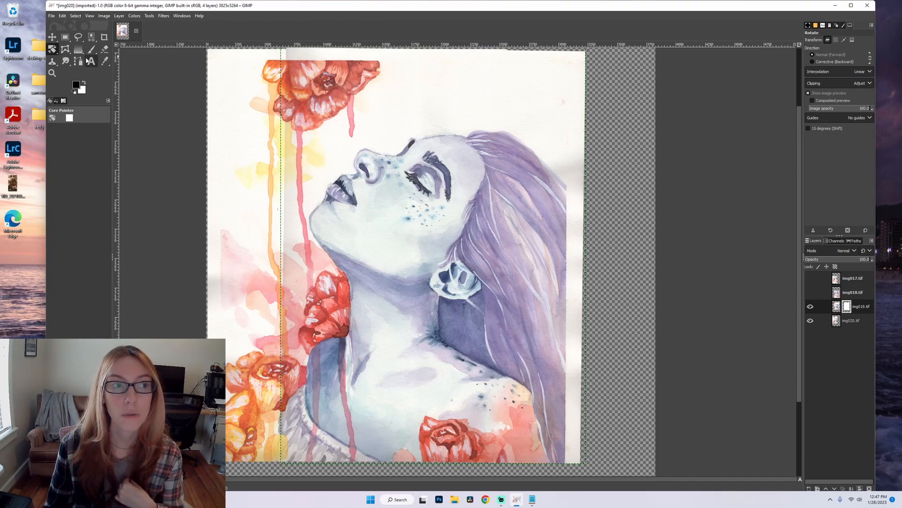
# Try filling the img019.tif layer mask with black using Bucket Fill.
pyautogui.click(149, 15)
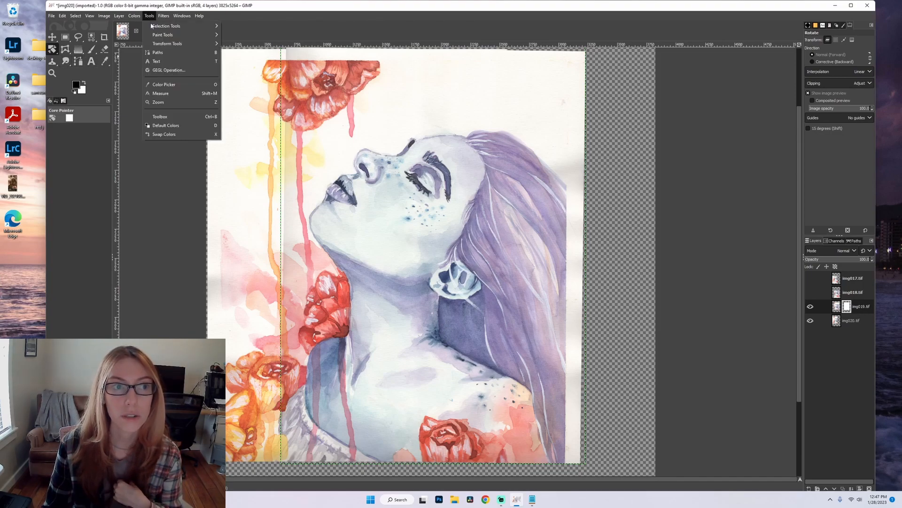
pyautogui.moveTo(188, 34)
pyautogui.click(252, 35)
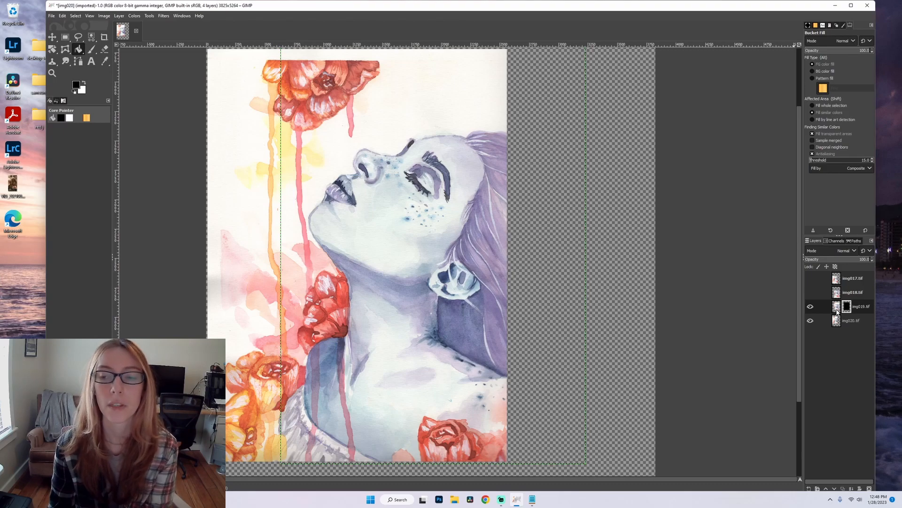
pyautogui.click(314, 111)
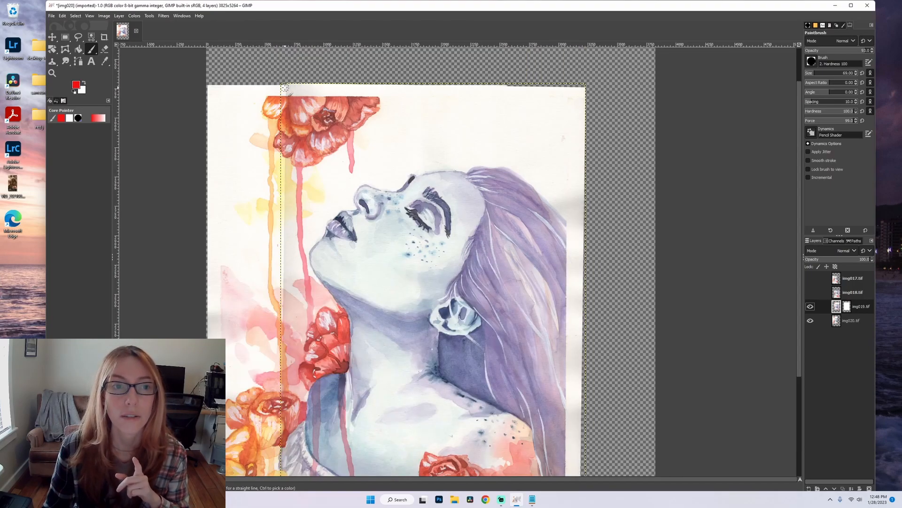
# Paint a red brush stroke down the left seam of the img019.tif layer and undo it.
pyautogui.moveTo(285, 87); pyautogui.dragTo(284, 416)
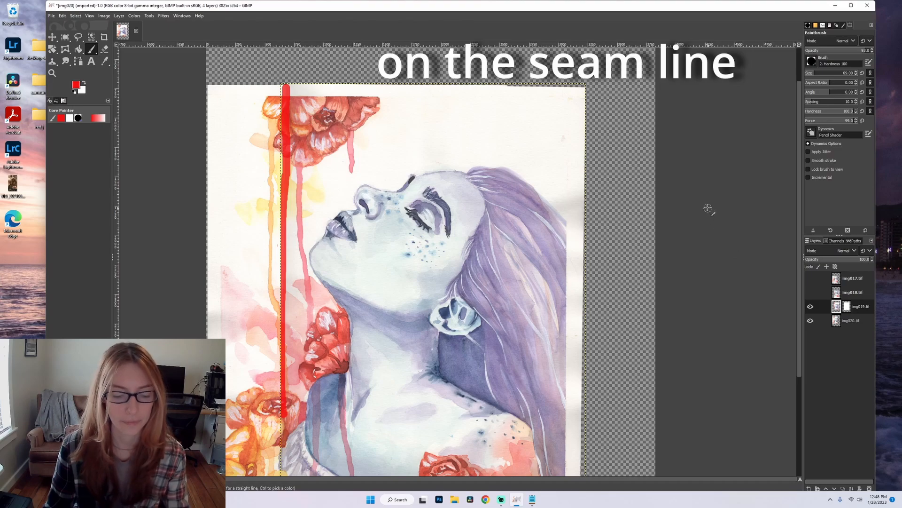
pyautogui.hotkey('ctrl', 'z')
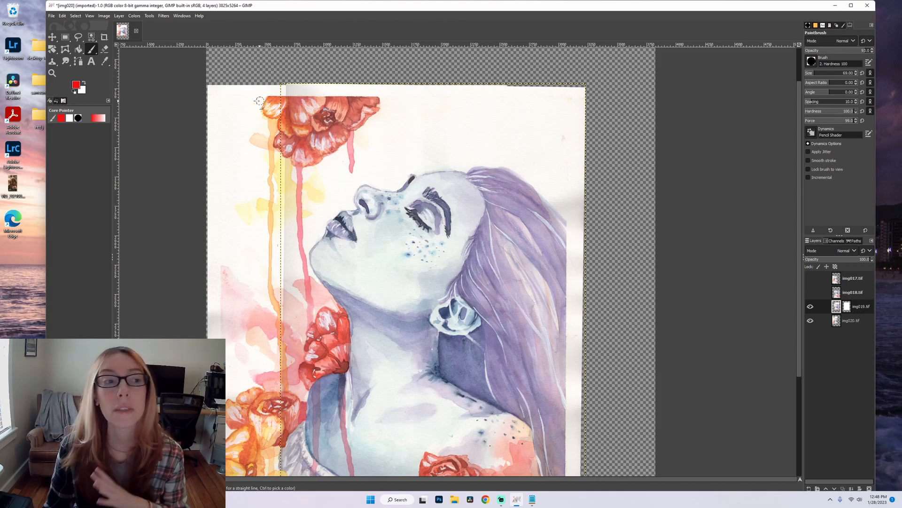
# Set the foreground colour to black (000000) and hide the img020.tif layer.
pyautogui.click(76, 85)
pyautogui.click(98, 119)
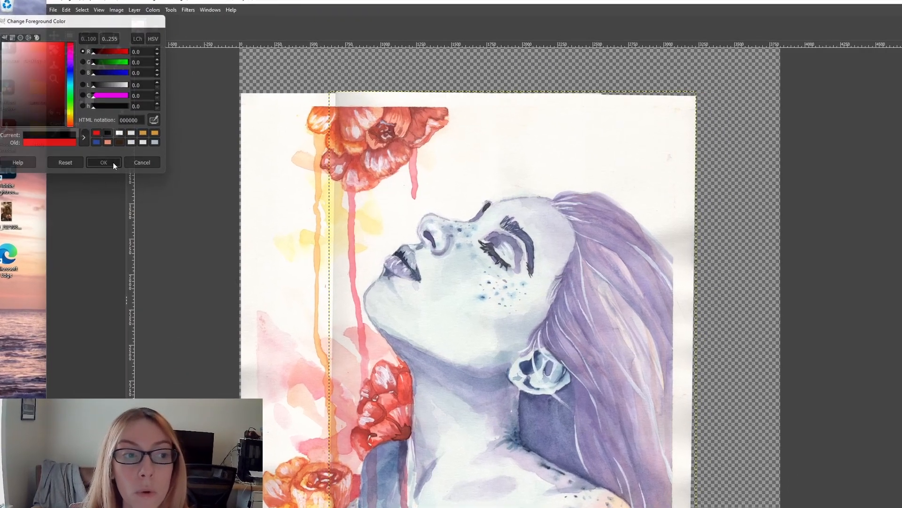
pyautogui.click(93, 143)
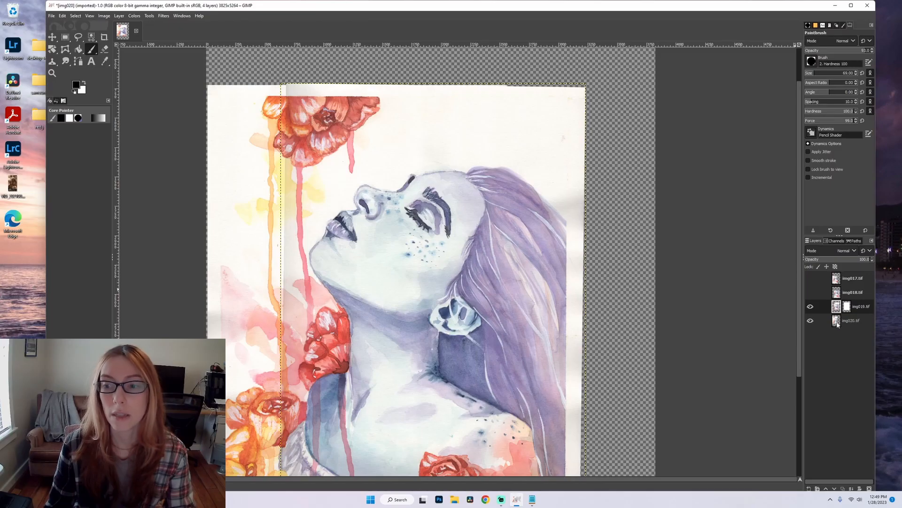
pyautogui.click(811, 320)
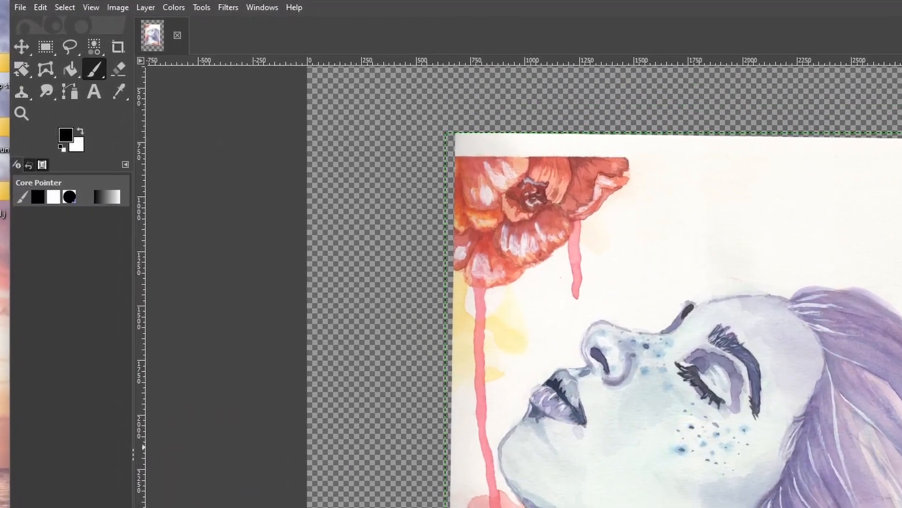
# Try fading the left side of img019.tif with a short linear black-to-white gradient on its mask.
pyautogui.click(199, 9)
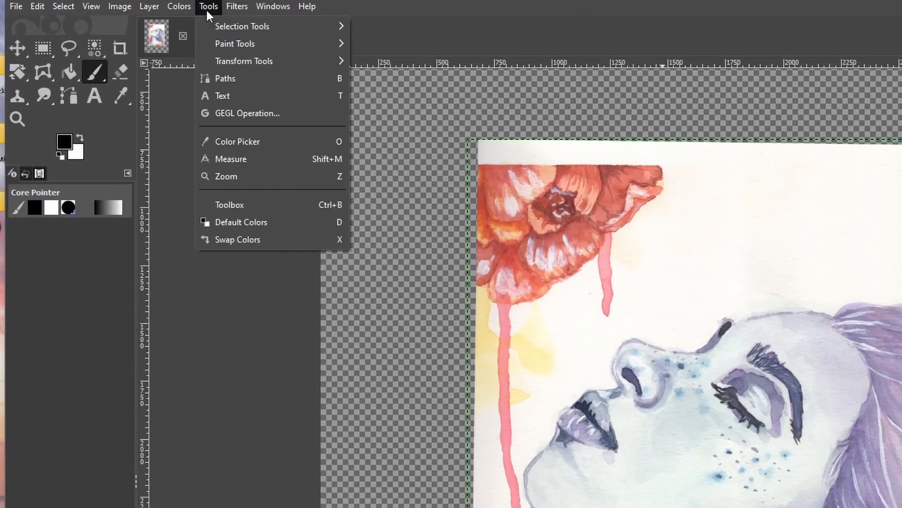
pyautogui.moveTo(227, 44)
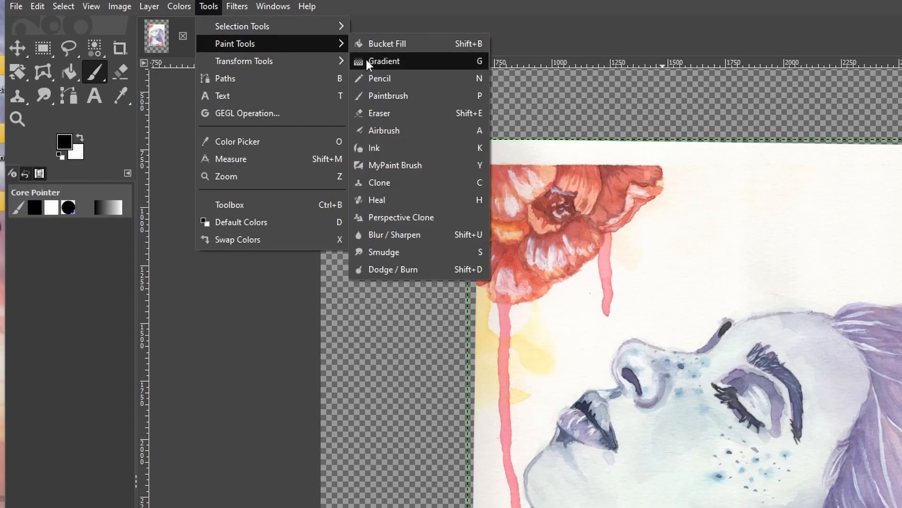
pyautogui.click(406, 62)
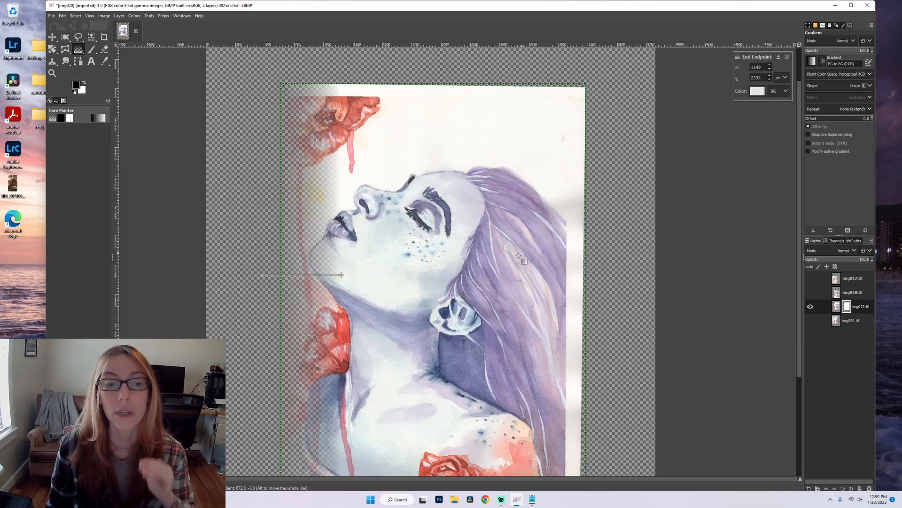
pyautogui.scroll(-3, 392, 304)
pyautogui.scroll(3, 392, 304)
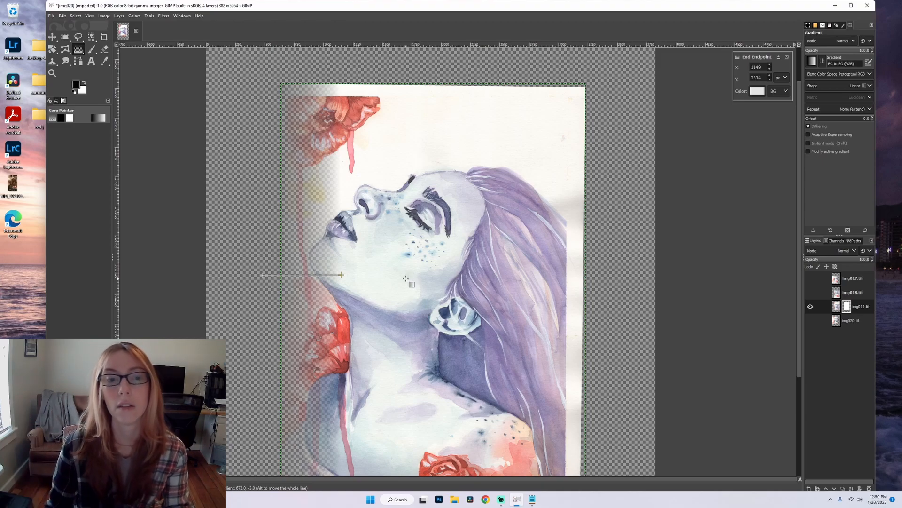
pyautogui.press('Escape')
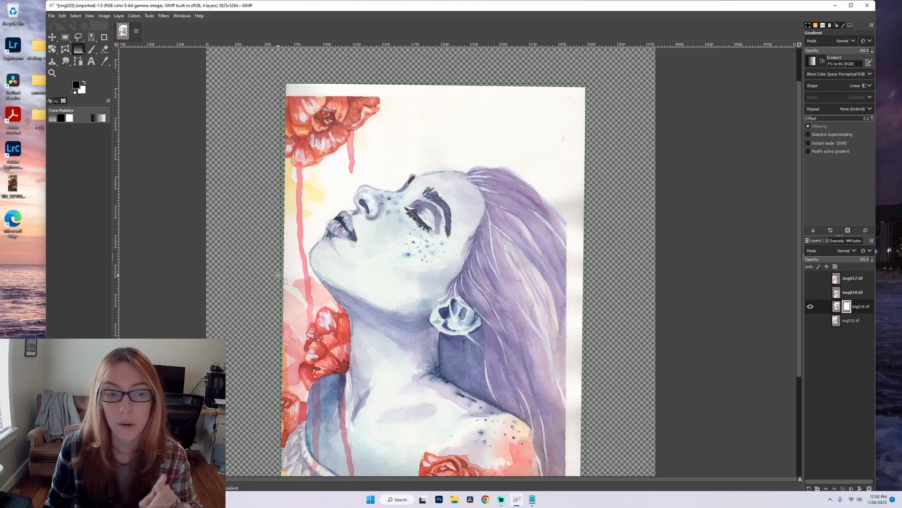
# Apply a wide horizontal black-to-white gradient to the img019.tif mask, running from the layer's left edge into the hair.
pyautogui.click(278, 275)
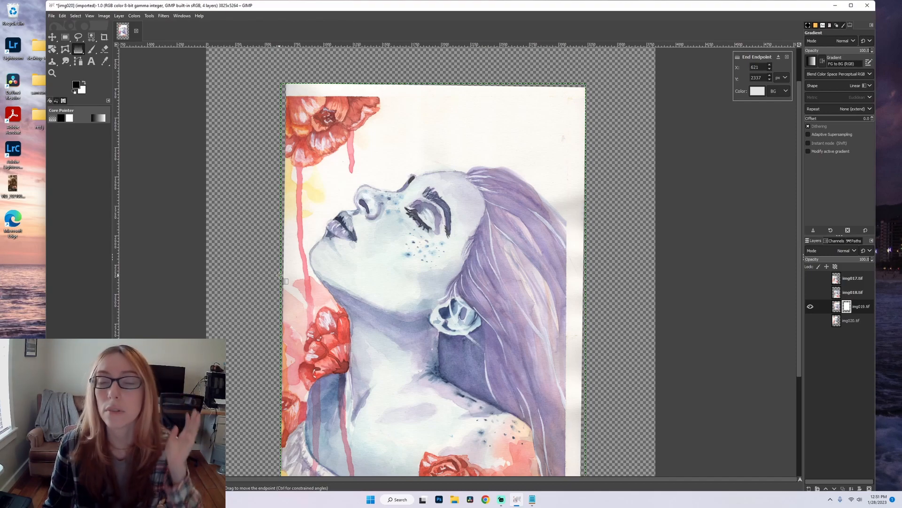
pyautogui.moveTo(279, 274); pyautogui.dragTo(420, 272)
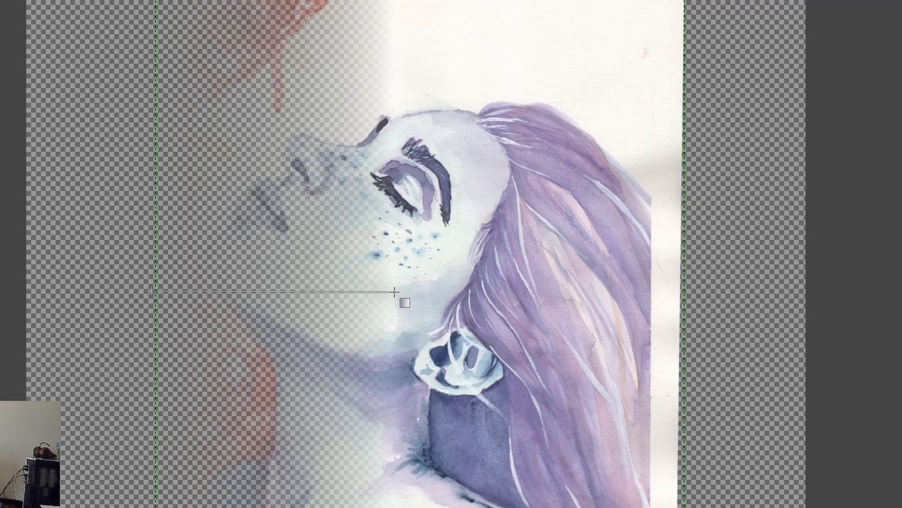
pyautogui.moveTo(393, 292); pyautogui.dragTo(519, 297)
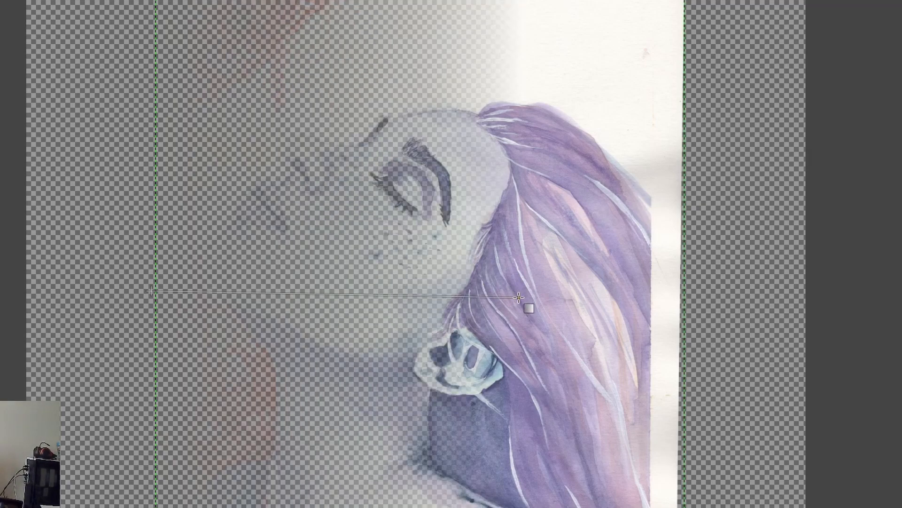
pyautogui.press('Return')
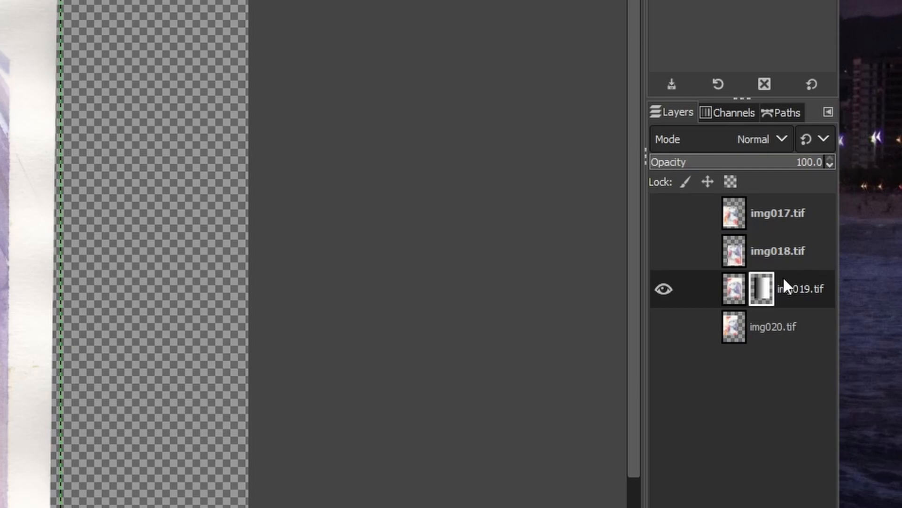
# Disable and delete the gradient mask on img019.tif, and try an eraser stroke down the layer's left edge.
pyautogui.rightClick(764, 299)
pyautogui.click(611, 102)
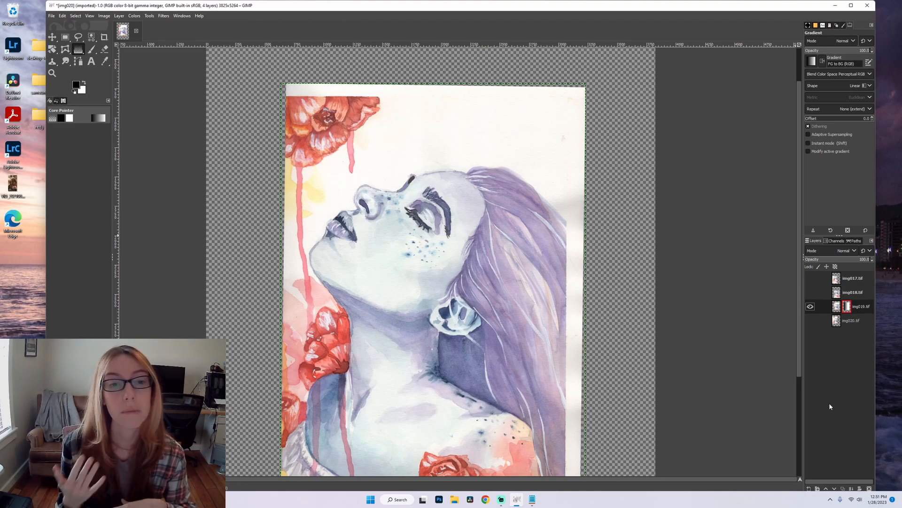
pyautogui.rightClick(848, 308)
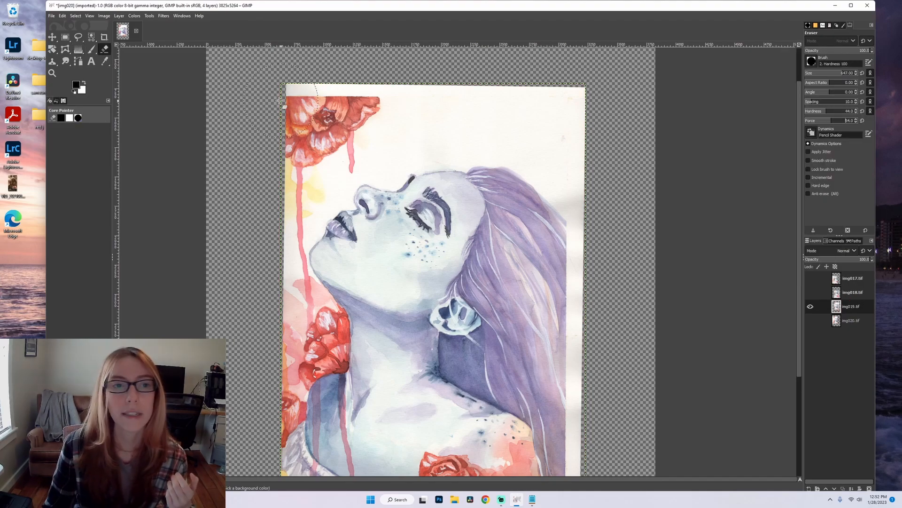
pyautogui.moveTo(276, 91)
pyautogui.mouseDown()
pyautogui.moveTo(268, 401)
pyautogui.moveTo(272, 82)
pyautogui.moveTo(271, 434)
pyautogui.mouseUp()
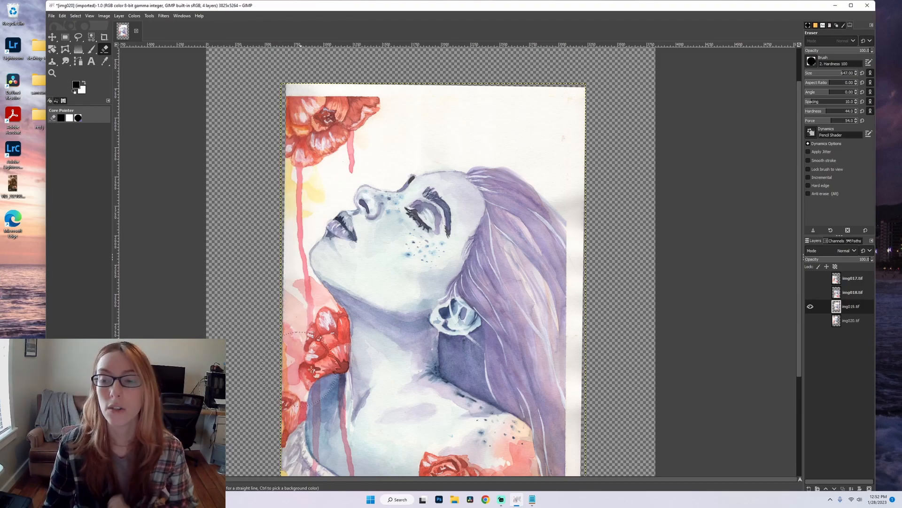
# Show the img020.tif layer and add a white (full opacity) layer mask to img019.tif.
pyautogui.click(810, 320)
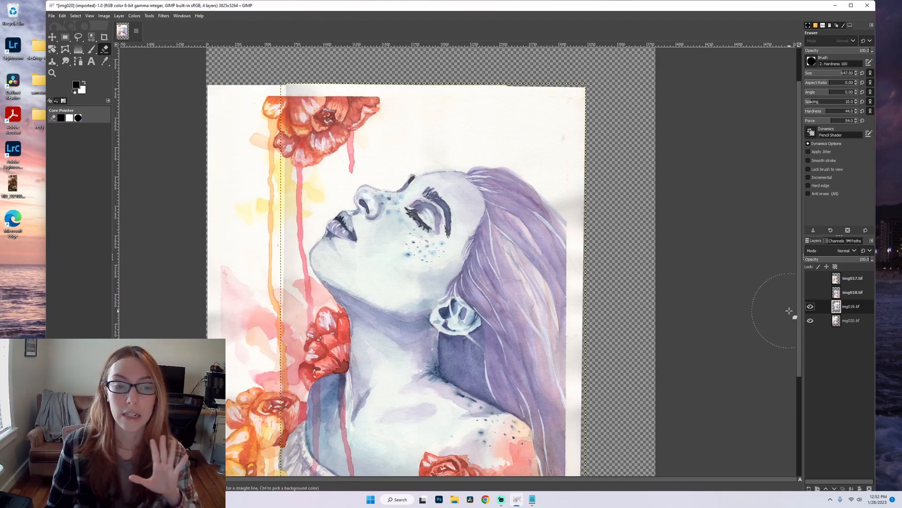
pyautogui.click(78, 51)
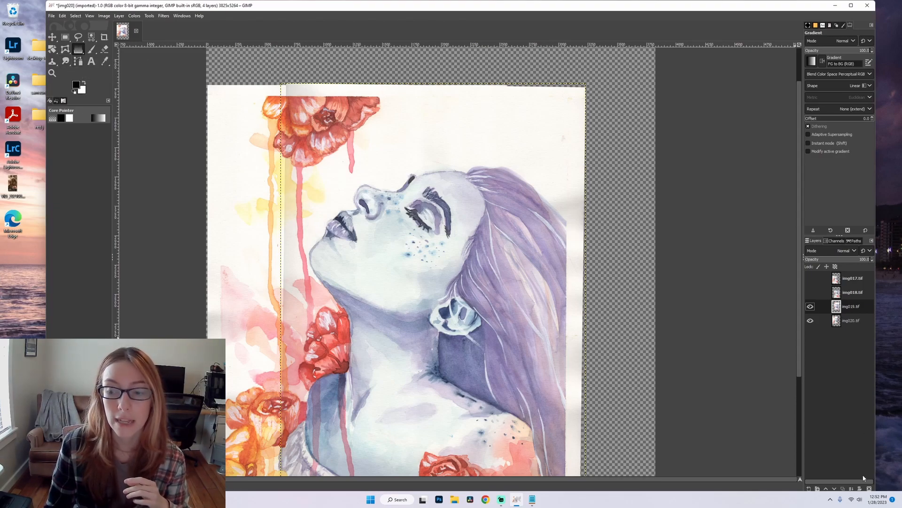
pyautogui.click(860, 489)
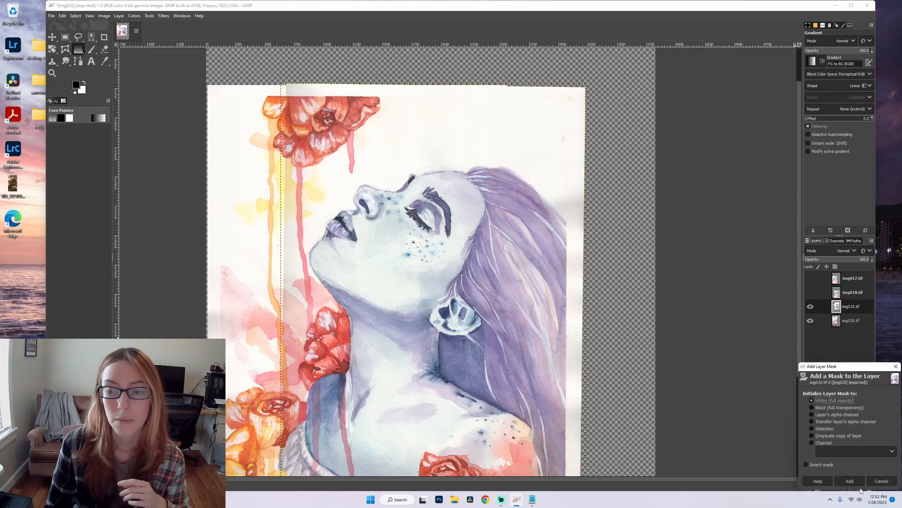
pyautogui.click(850, 482)
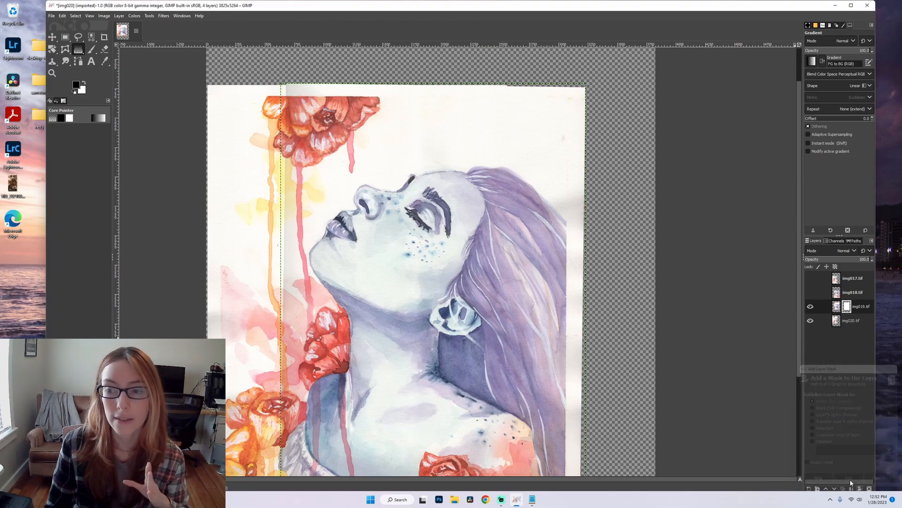
# Apply a horizontal black-to-white gradient to the img019.tif mask from its left edge to the cheek, and check the fade with img020.tif hidden.
pyautogui.scroll(-3, 648, 283)
pyautogui.scroll(3, 647, 284)
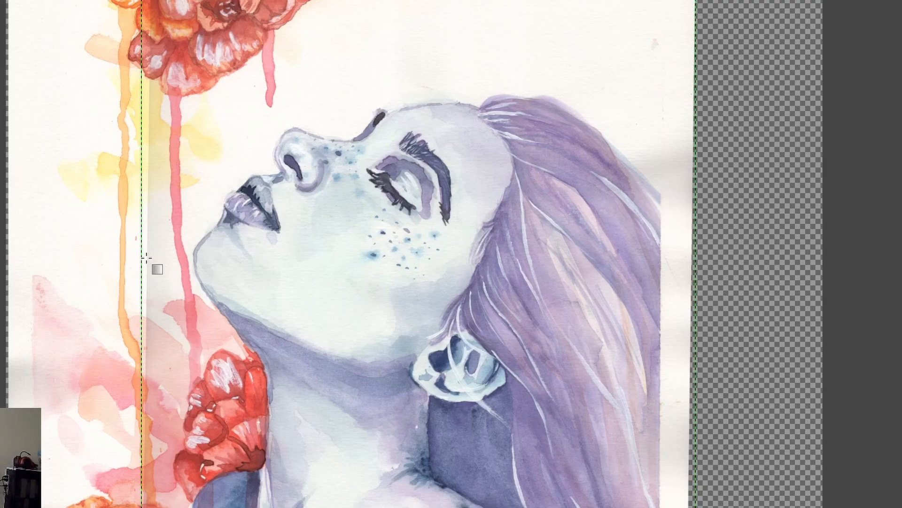
pyautogui.moveTo(147, 258); pyautogui.dragTo(368, 263)
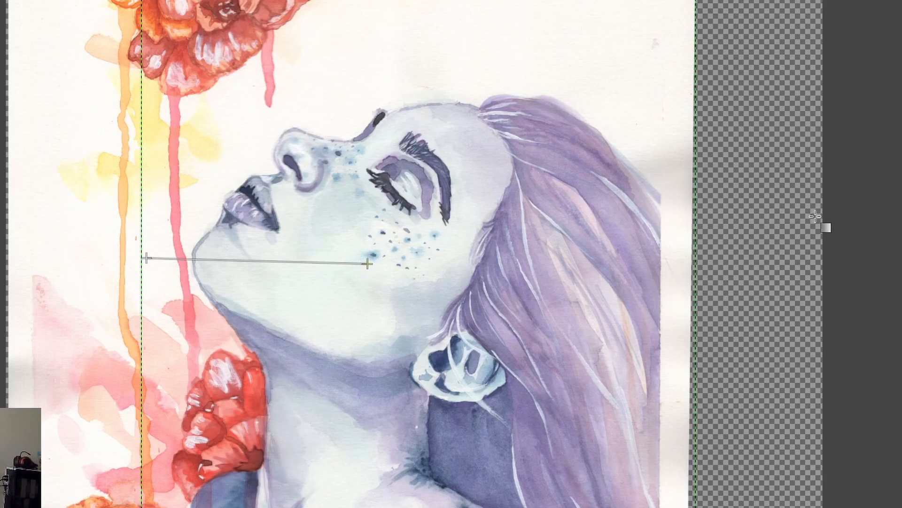
pyautogui.press('Escape')
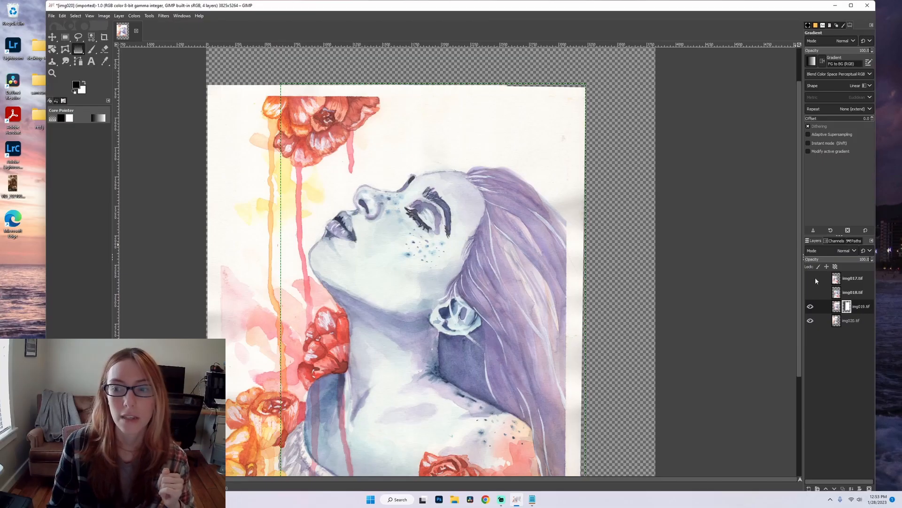
pyautogui.click(810, 321)
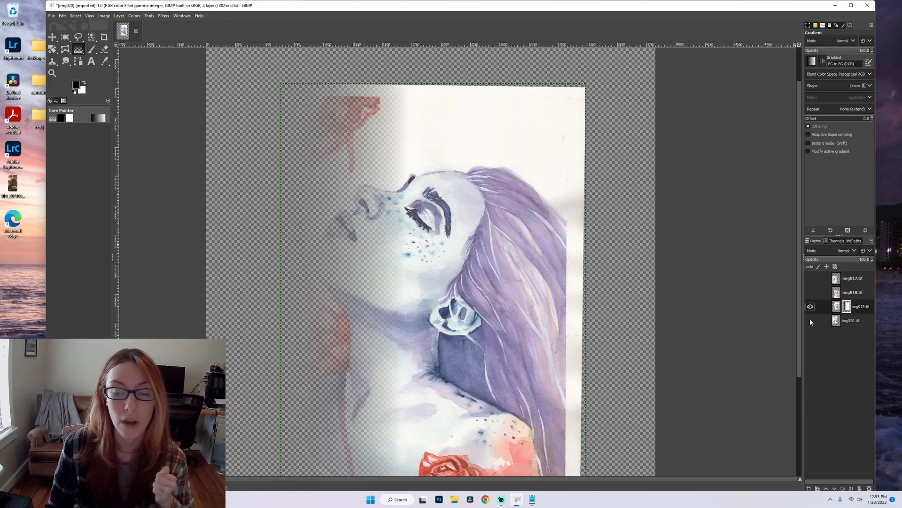
pyautogui.click(810, 319)
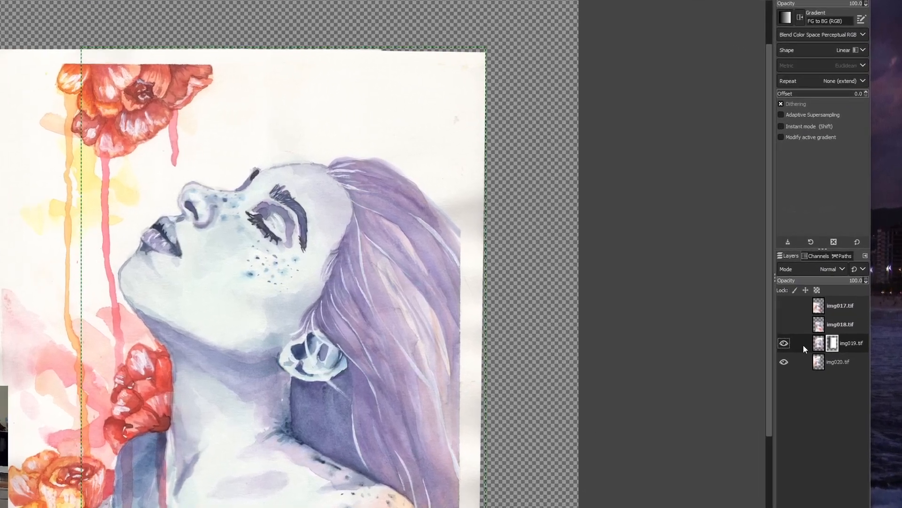
# Merge the masked img019.tif layer down into img020.tif and check the merged layer by toggling its visibility.
pyautogui.rightClick(826, 310)
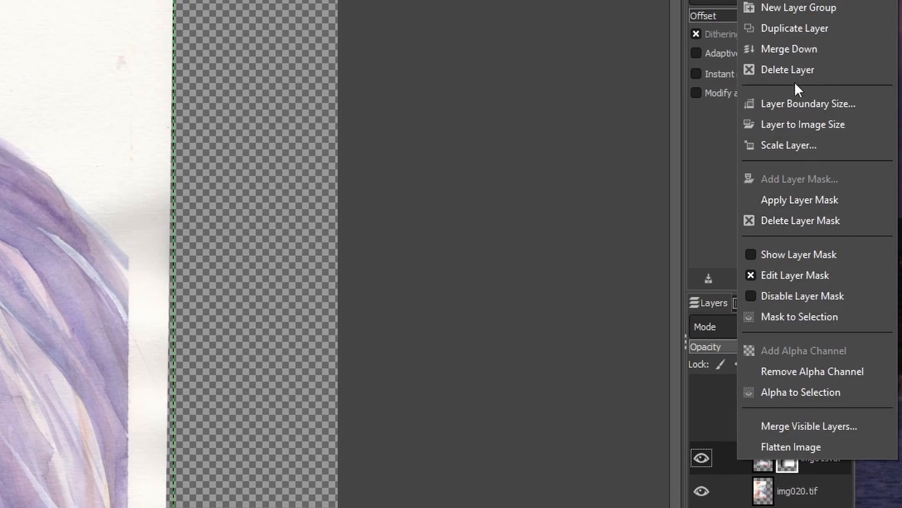
pyautogui.click(794, 48)
pyautogui.click(705, 460)
pyautogui.click(705, 460)
pyautogui.click(705, 462)
pyautogui.click(706, 462)
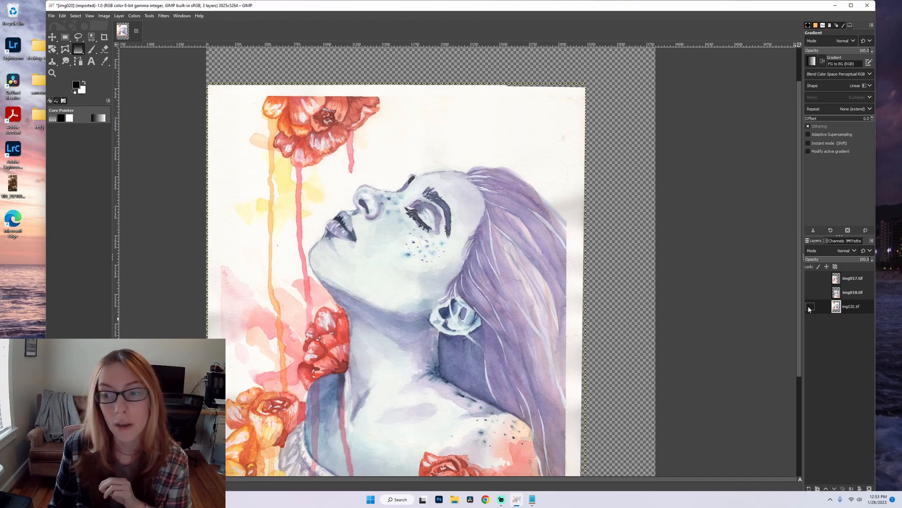
# Hide the merged img020.tif layer and show the img017.tif and img018.tif layers.
pyautogui.click(810, 306)
pyautogui.click(811, 278)
pyautogui.click(811, 292)
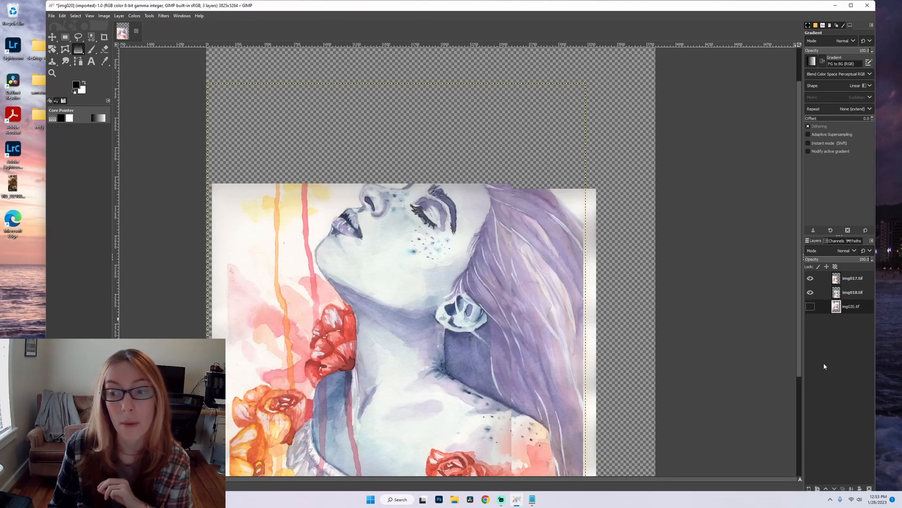
pyautogui.scroll(-5, 736, 217)
pyautogui.keyDown('ctrl'); pyautogui.scroll(-1, 619, 212); pyautogui.keyUp('ctrl')
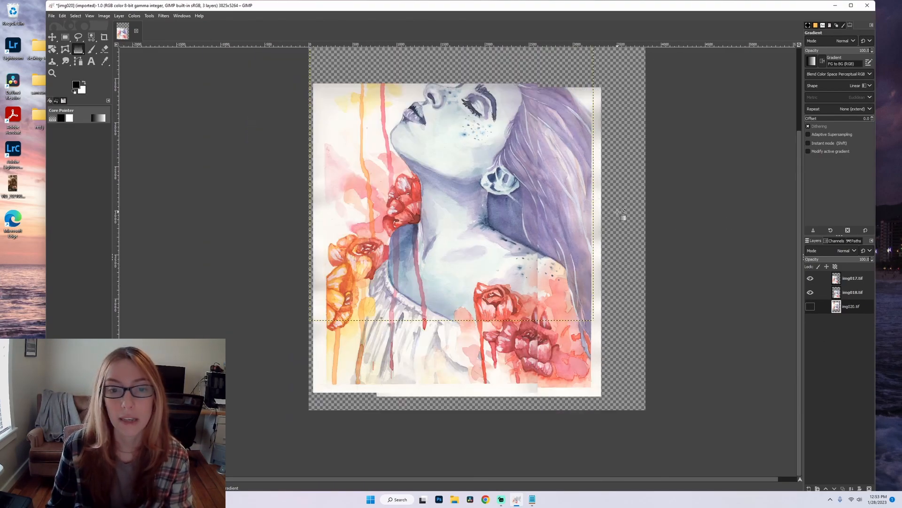
# Lower img017.tif's opacity to about half and move the layer until its details line up with img018.tif.
pyautogui.click(853, 280)
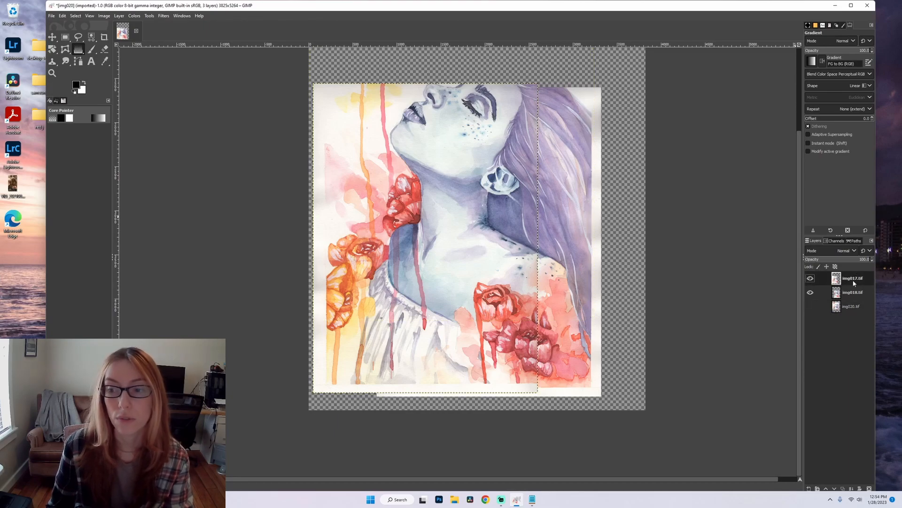
pyautogui.click(839, 258)
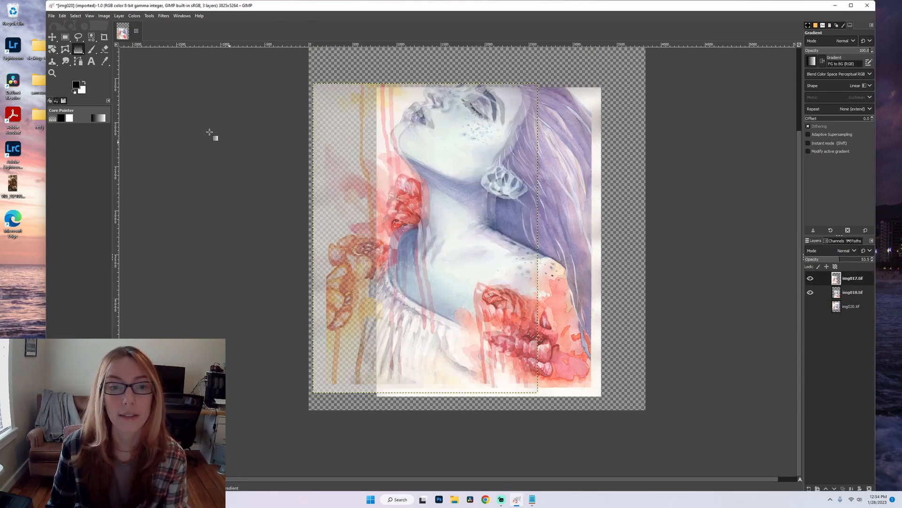
pyautogui.click(52, 37)
pyautogui.keyDown('ctrl'); pyautogui.scroll(3, 422, 199); pyautogui.keyUp('ctrl')
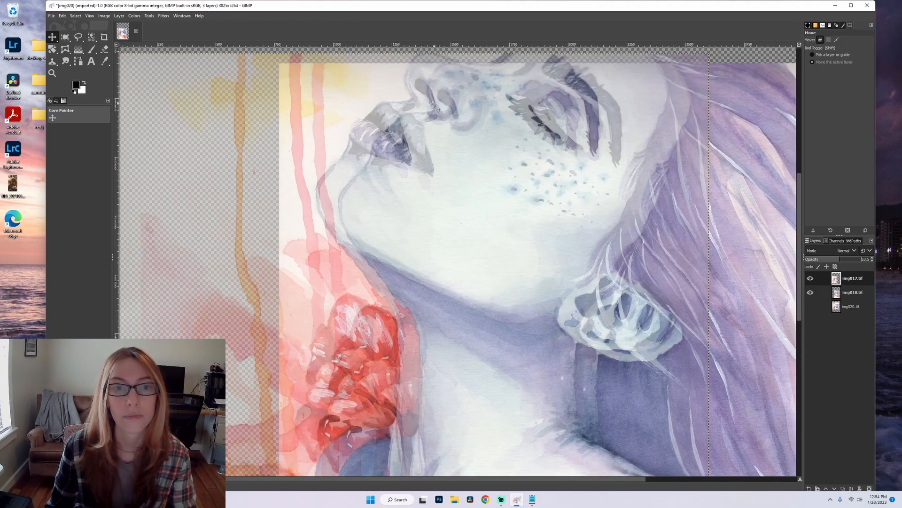
pyautogui.moveTo(422, 200); pyautogui.dragTo(450, 213)
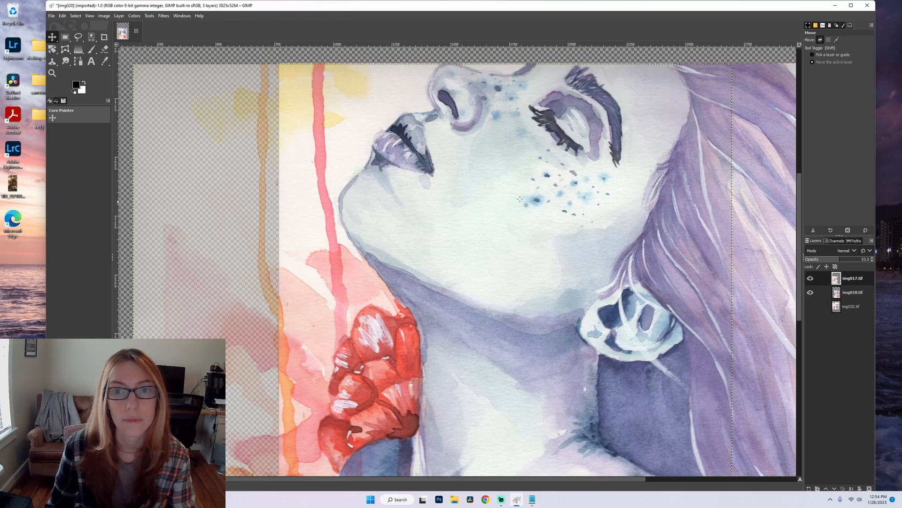
pyautogui.keyDown('ctrl'); pyautogui.scroll(-1, 630, 212); pyautogui.keyUp('ctrl')
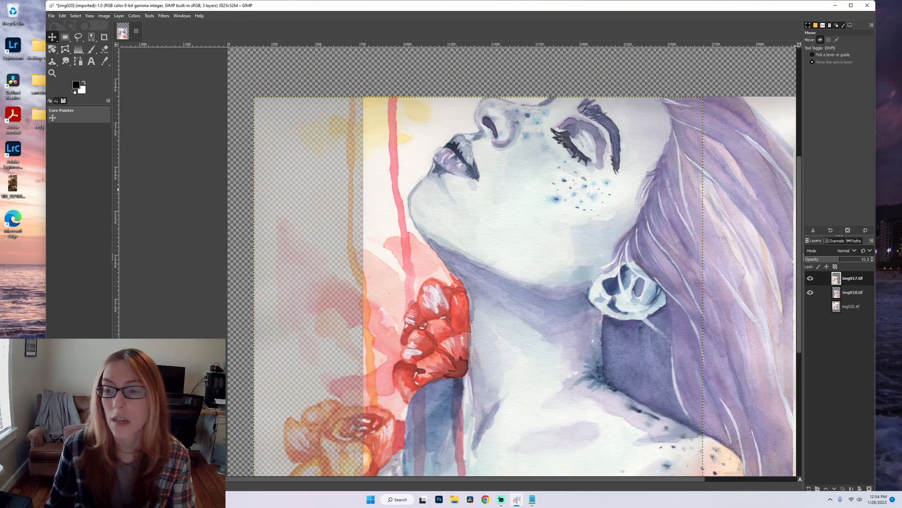
# Restore img017.tif's opacity to 100 and add a white (full opacity) layer mask to it.
pyautogui.moveTo(864, 263); pyautogui.dragTo(875, 259)
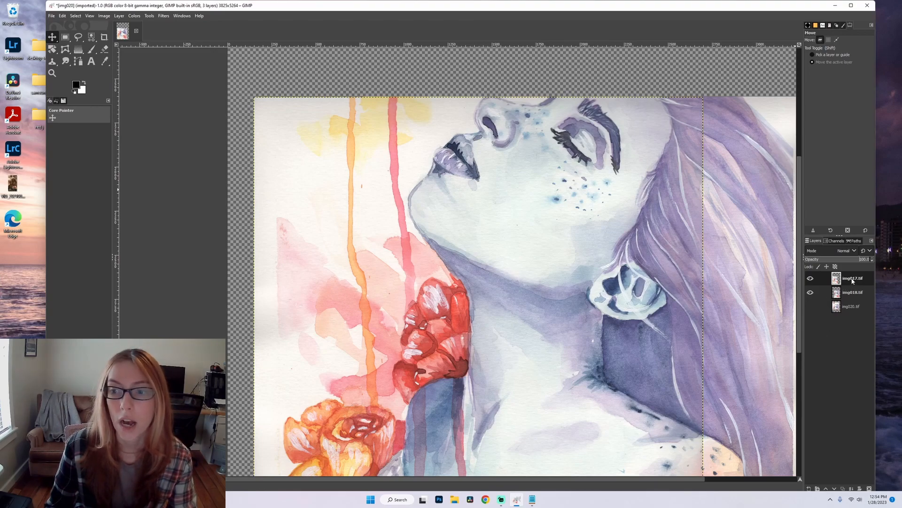
pyautogui.click(860, 488)
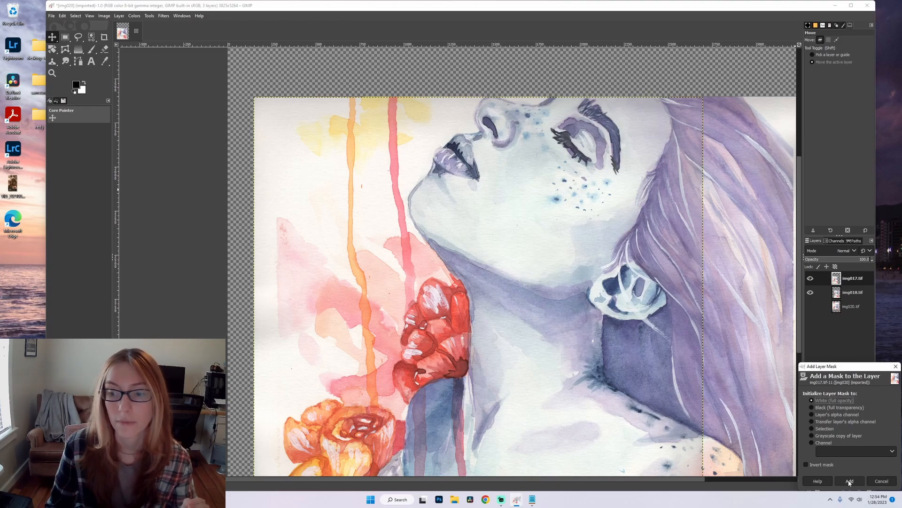
pyautogui.click(850, 481)
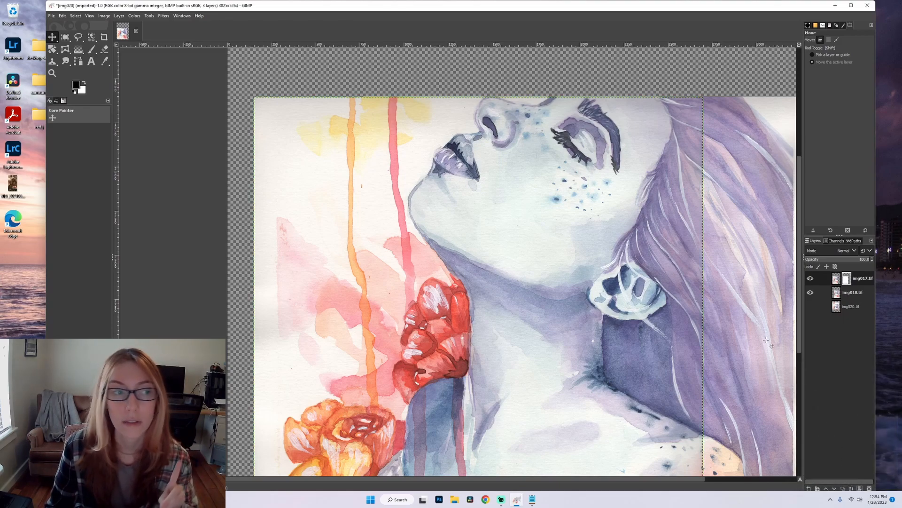
# Apply a horizontal black-to-white linear gradient to the img017.tif mask, running from the layer's right edge in the hair to the neck.
pyautogui.click(78, 49)
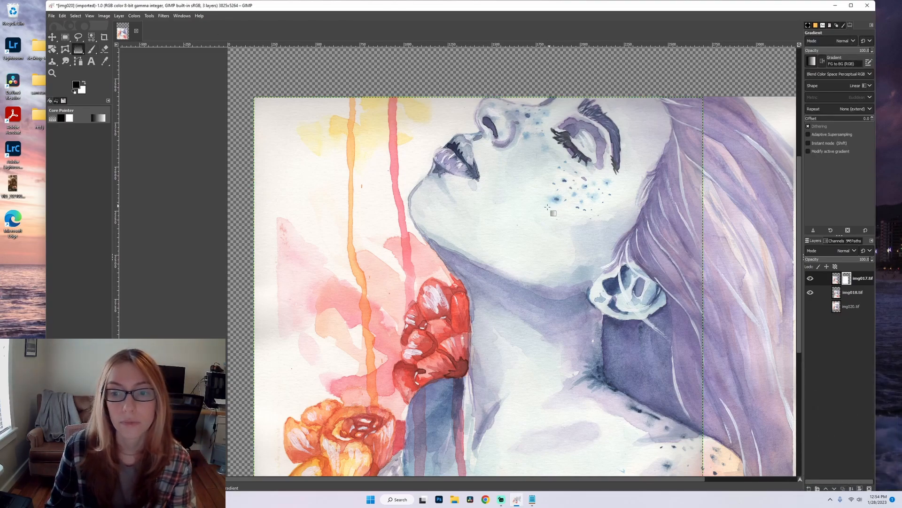
pyautogui.scroll(-2, 549, 205)
pyautogui.scroll(2, 564, 198)
pyautogui.scroll(-2, 611, 184)
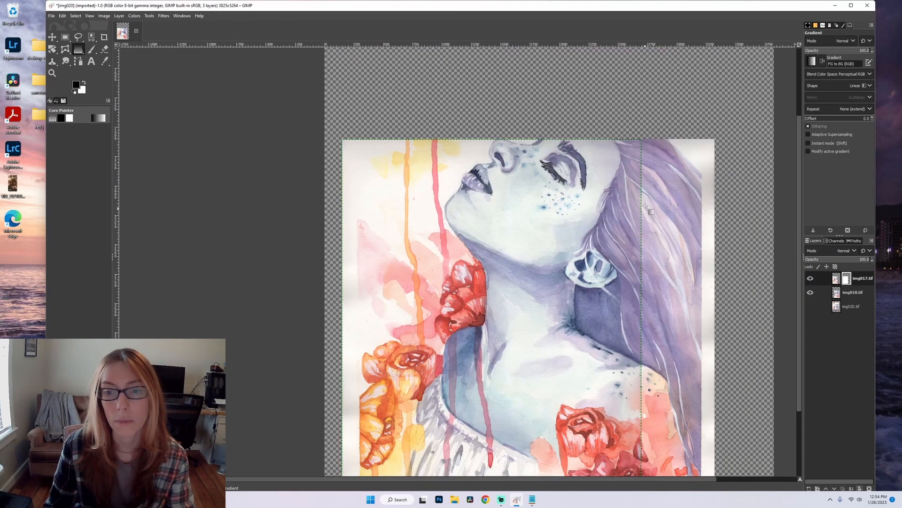
pyautogui.scroll(1, 646, 272)
pyautogui.scroll(-1, 647, 273)
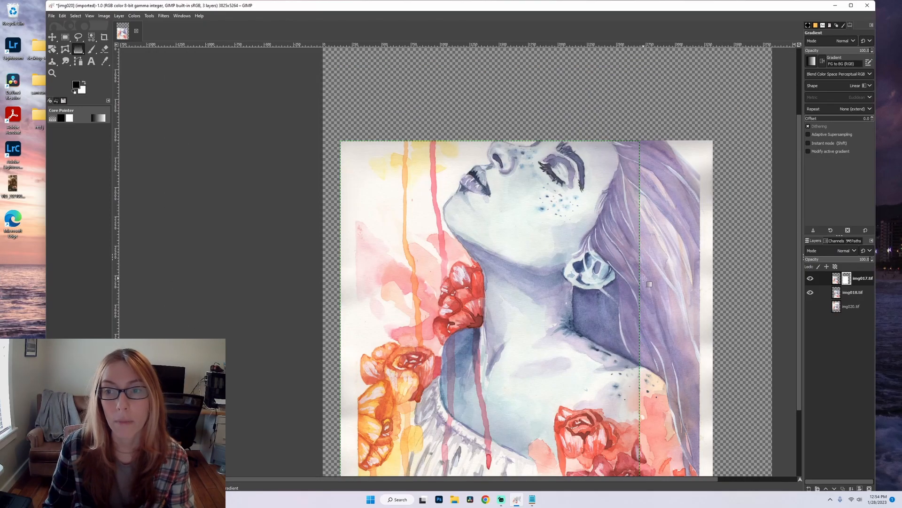
pyautogui.scroll(1, 644, 278)
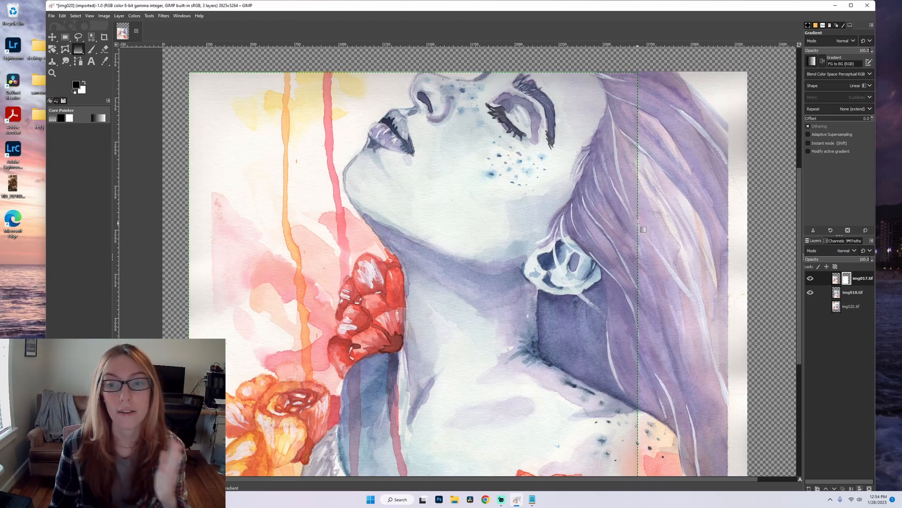
pyautogui.moveTo(640, 256); pyautogui.dragTo(426, 262)
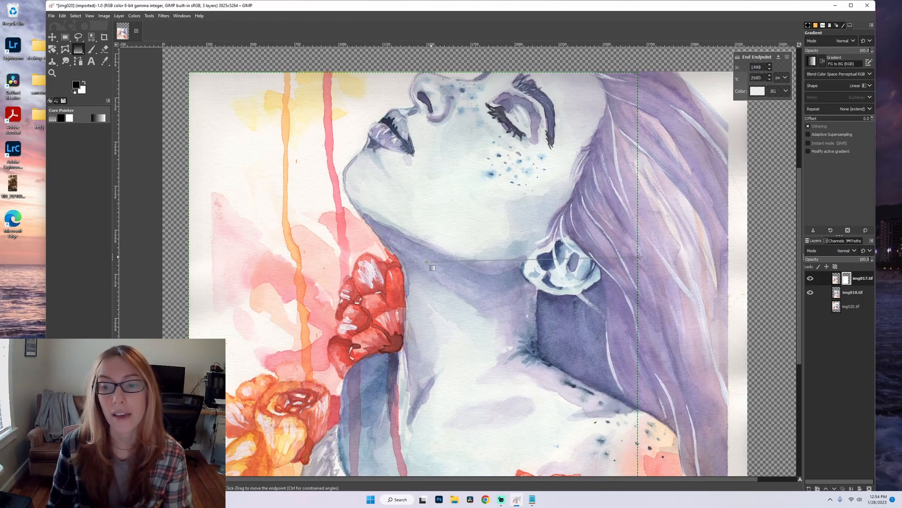
pyautogui.press('Return')
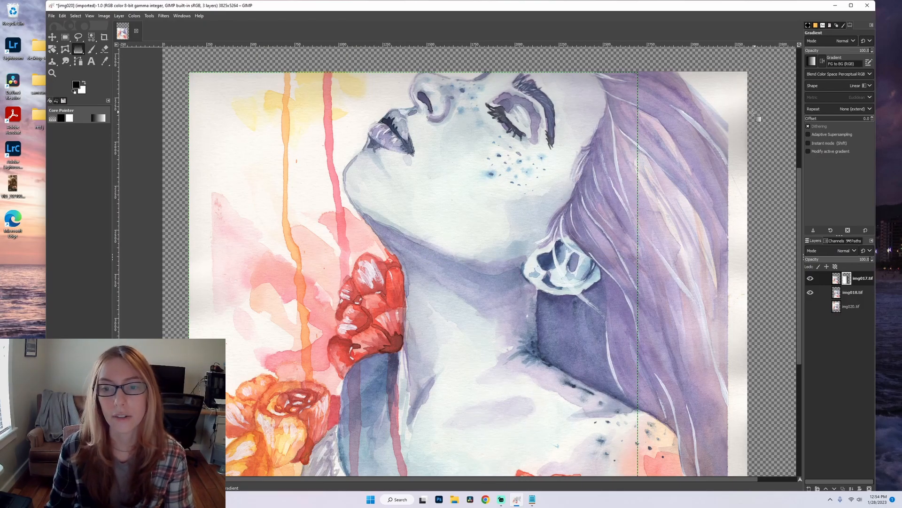
# Merge img017.tif down into img018.tif and show the img020.tif layer.
pyautogui.scroll(-2, 759, 115)
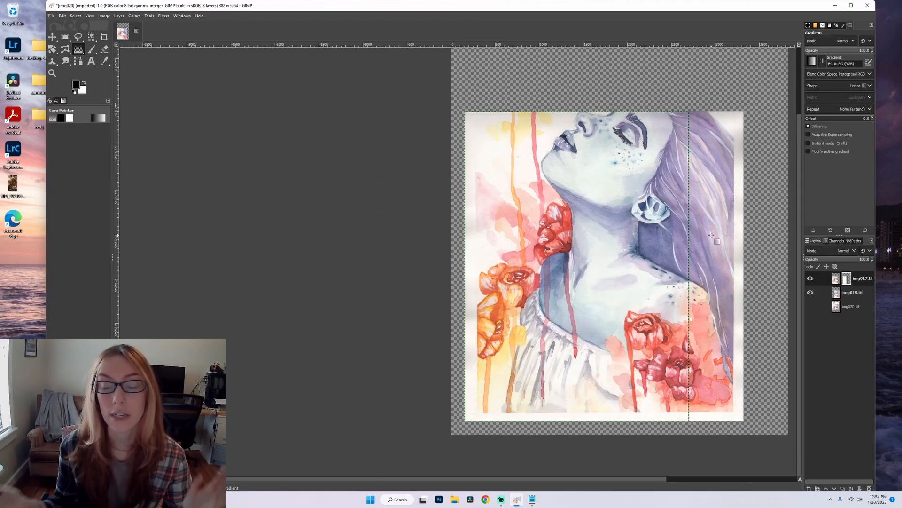
pyautogui.rightClick(830, 283)
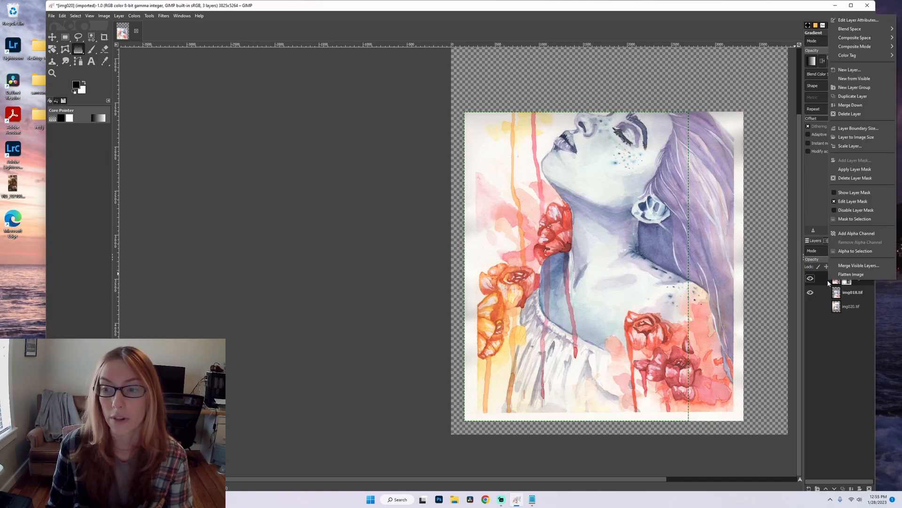
pyautogui.click(851, 106)
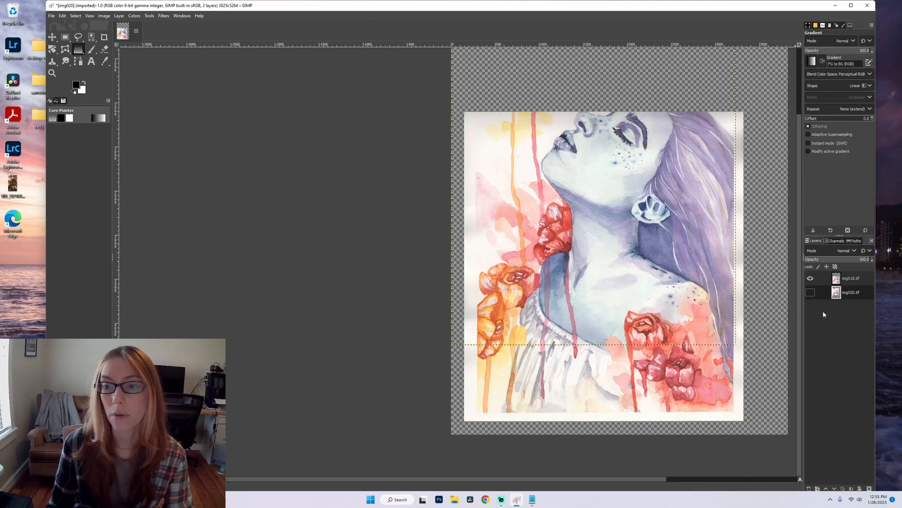
pyautogui.click(810, 292)
pyautogui.scroll(-1, 600, 263)
pyautogui.scroll(1, 734, 256)
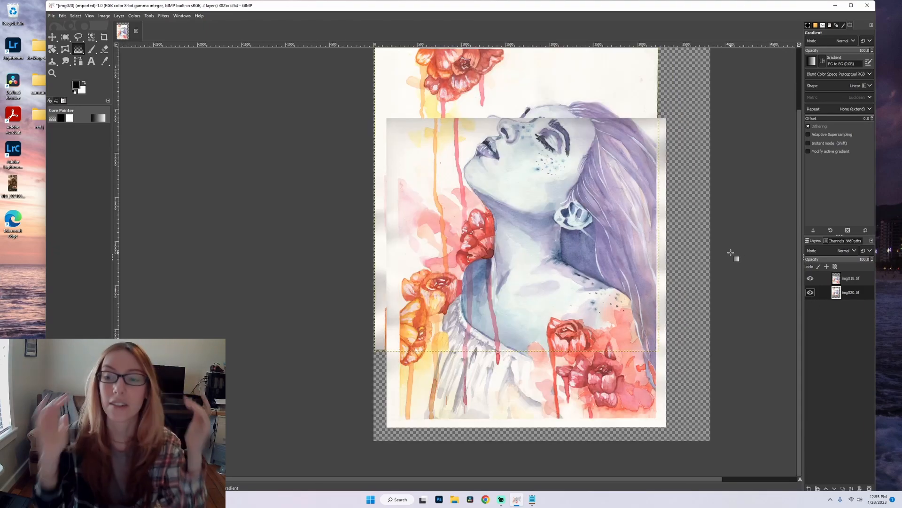
# Lower the merged img018.tif layer's opacity to about half and move it into alignment with img020.tif.
pyautogui.click(851, 278)
pyautogui.moveTo(865, 259); pyautogui.dragTo(842, 259)
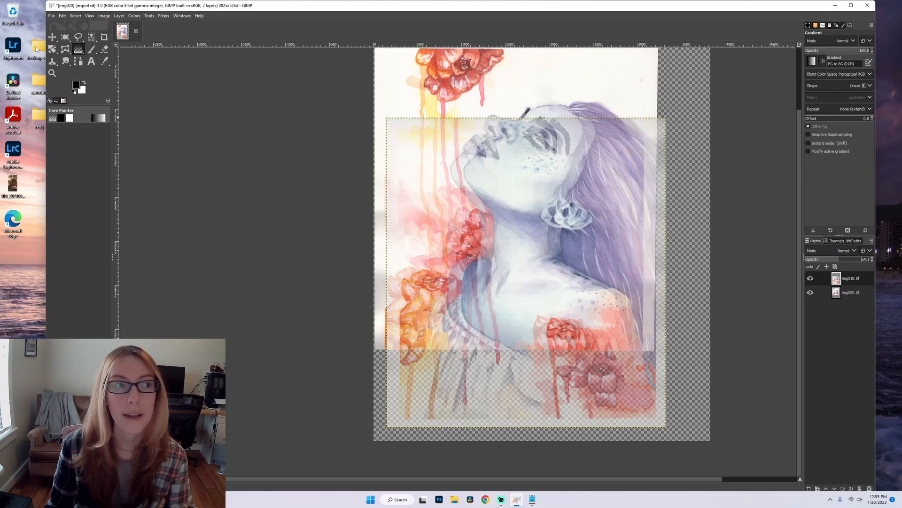
pyautogui.press('m')
pyautogui.scroll(2, 543, 139)
pyautogui.moveTo(505, 191); pyautogui.dragTo(480, 185)
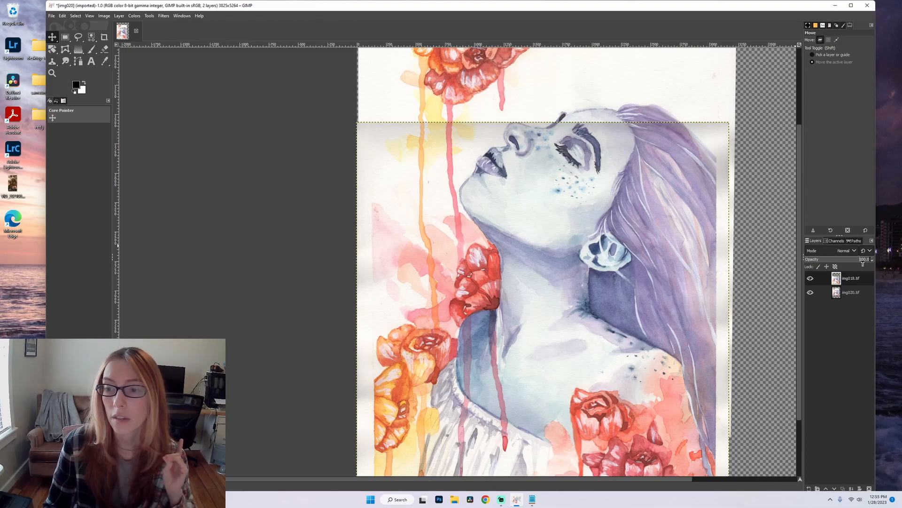
# Add a white (full opacity) mask to img018.tif and apply a vertical black-to-white linear gradient from the layer's top edge down to the chin.
pyautogui.click(860, 489)
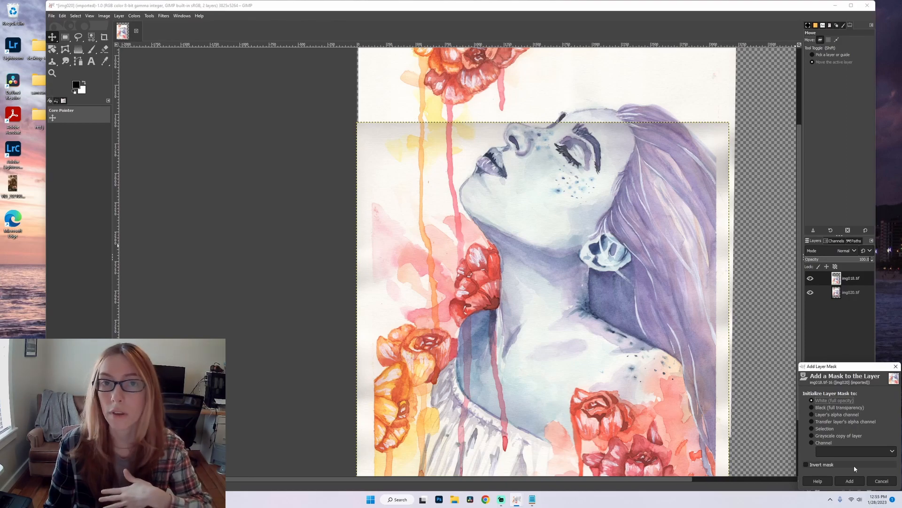
pyautogui.click(858, 478)
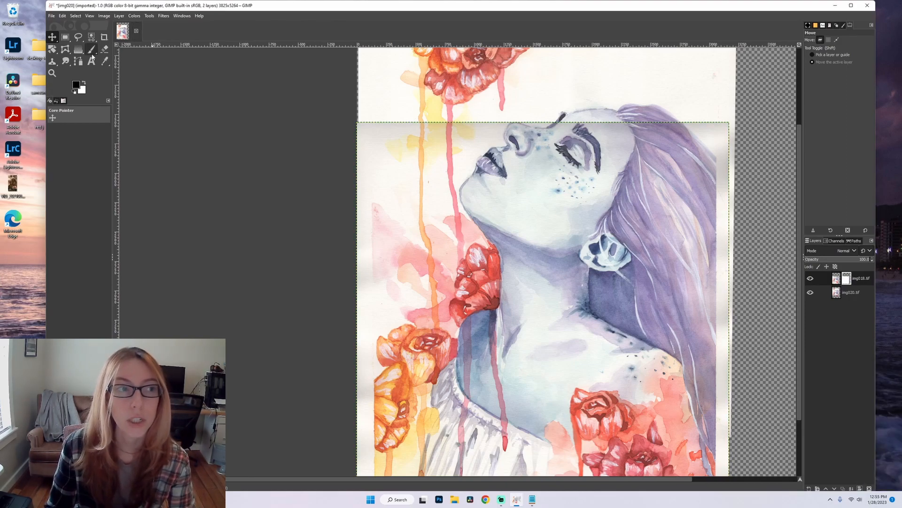
pyautogui.click(78, 49)
pyautogui.scroll(5, 527, 225)
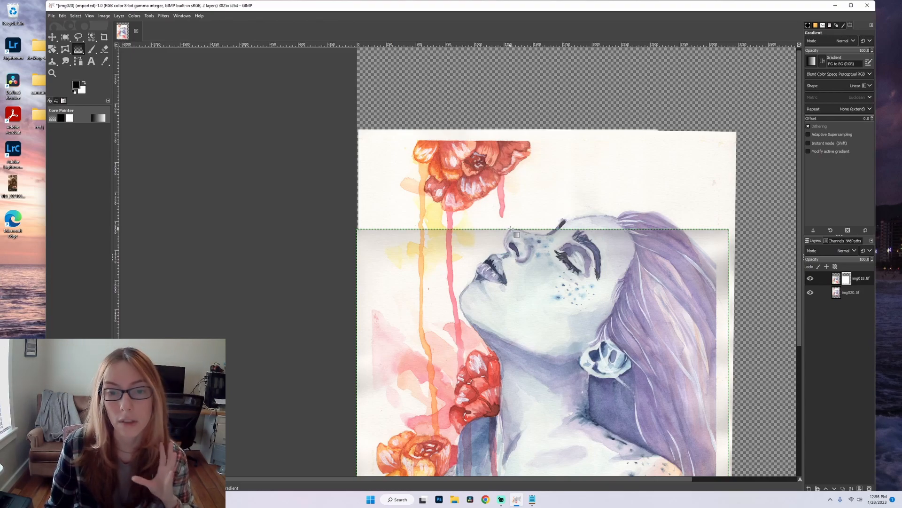
pyautogui.moveTo(510, 229); pyautogui.dragTo(512, 296)
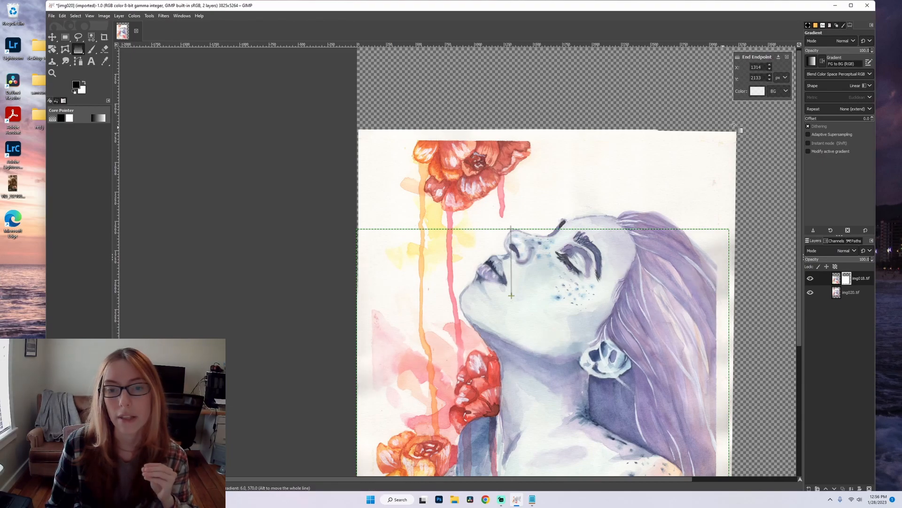
pyautogui.press('Return')
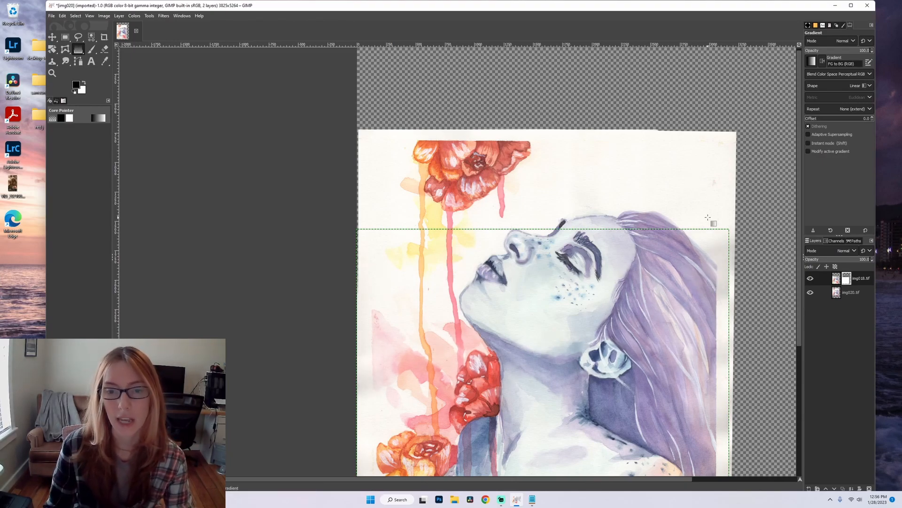
# Merge the masked img018.tif layer down into img020.tif so the whole painting is on a single layer.
pyautogui.keyDown('ctrl'); pyautogui.scroll(-2, 703, 219); pyautogui.keyUp('ctrl')
pyautogui.keyDown('ctrl'); pyautogui.scroll(-1, 741, 260); pyautogui.keyUp('ctrl')
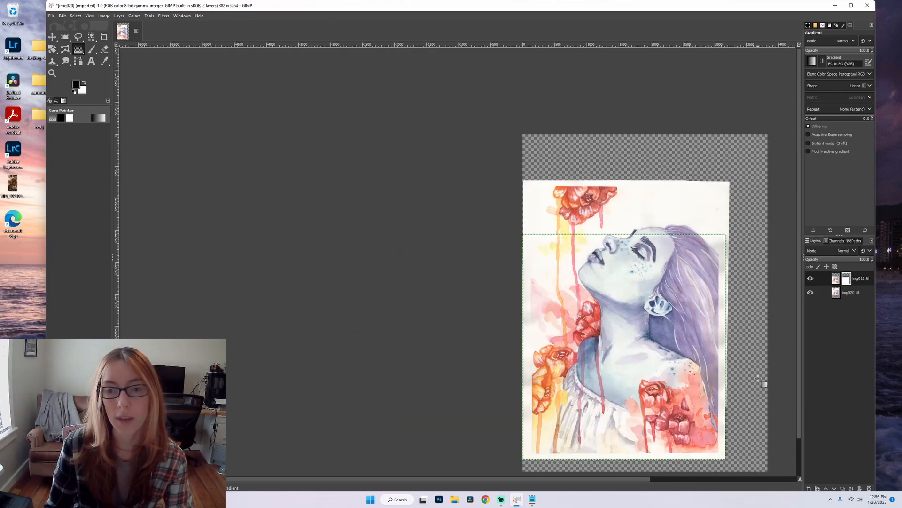
pyautogui.rightClick(824, 281)
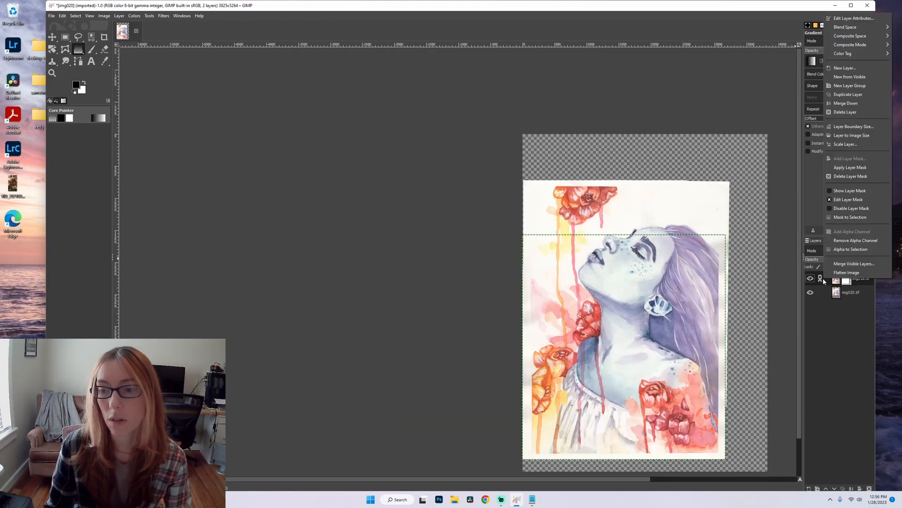
pyautogui.click(843, 107)
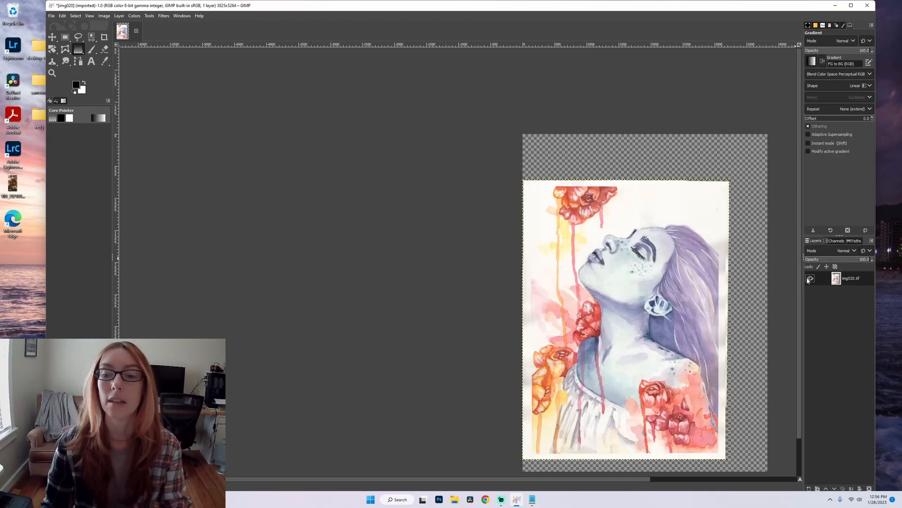
pyautogui.hscroll(5, 613, 478)
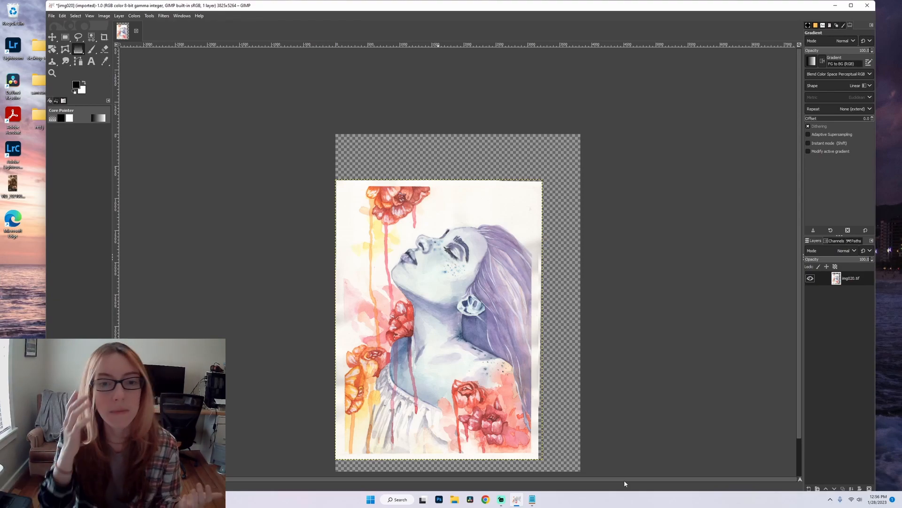
pyautogui.scroll(-2, 454, 189)
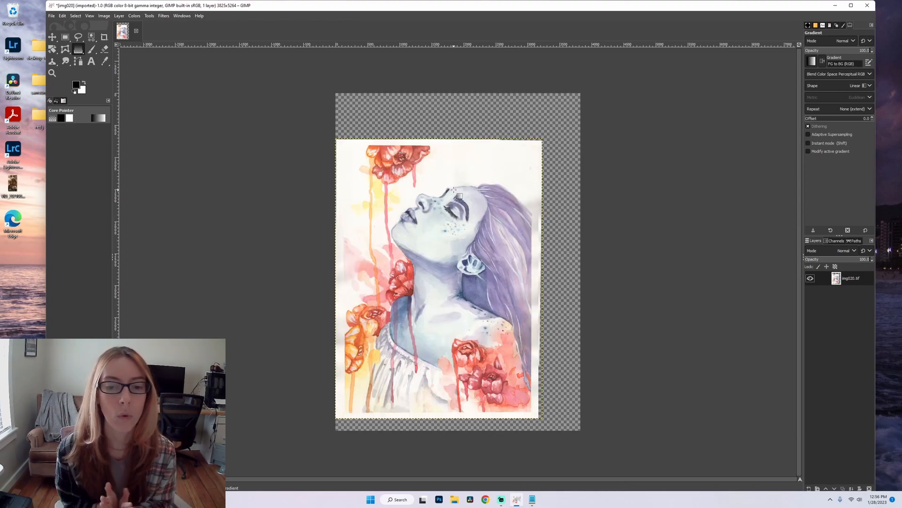